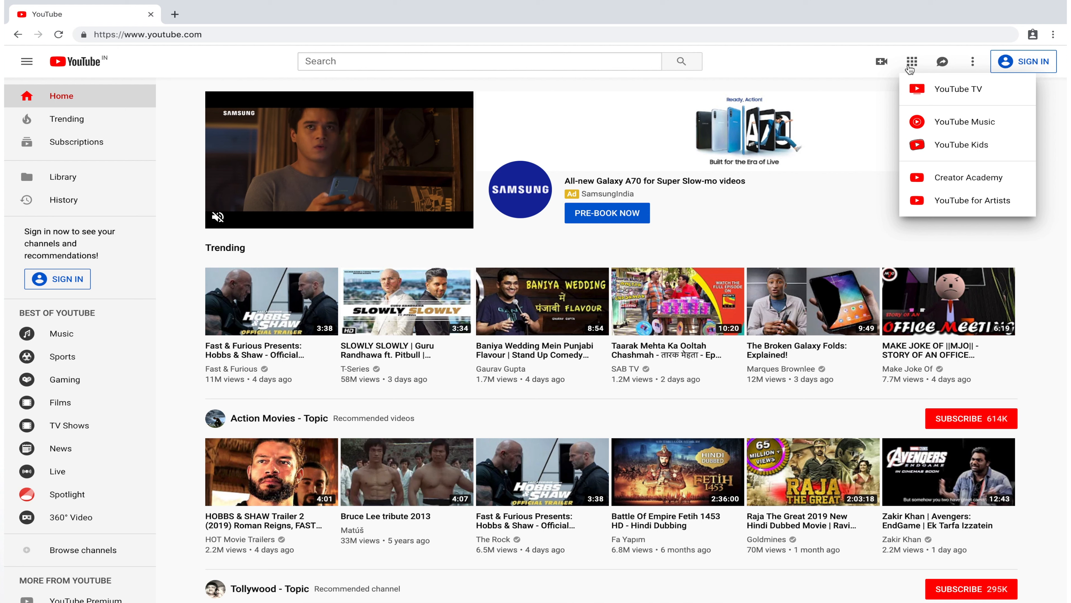
click(911, 63)
click(974, 63)
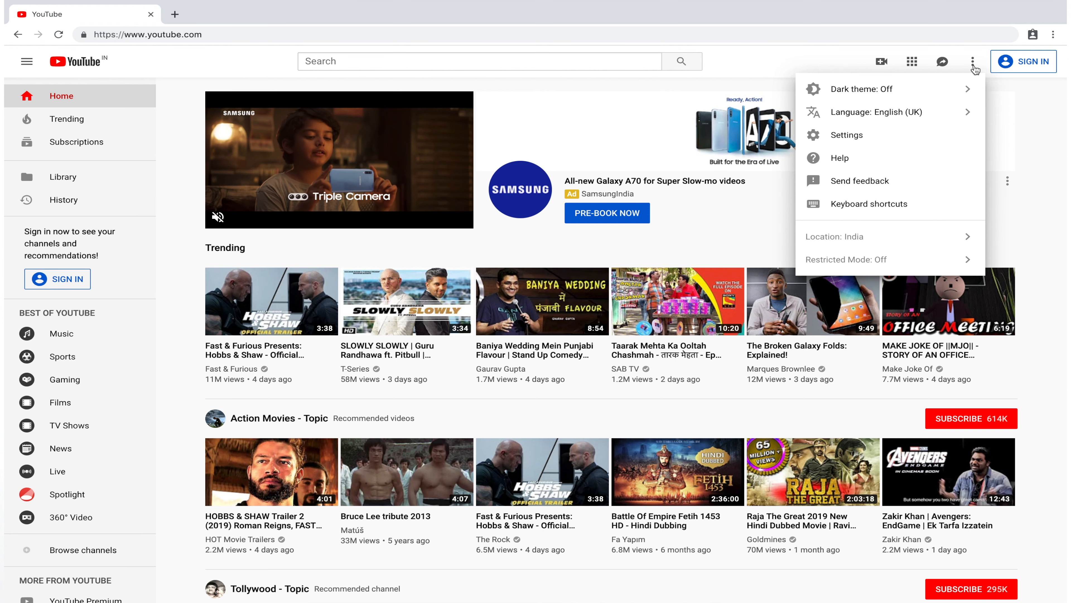
click(973, 63)
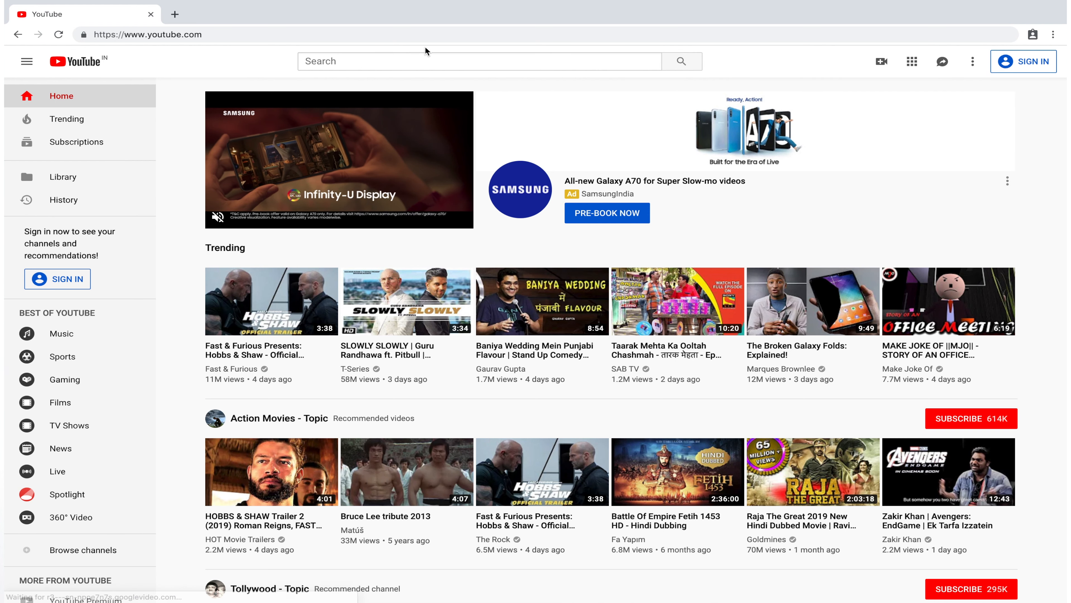
Open gmail.com in a new tab and start creating a new Google account
click(175, 14)
text(gmail.com)
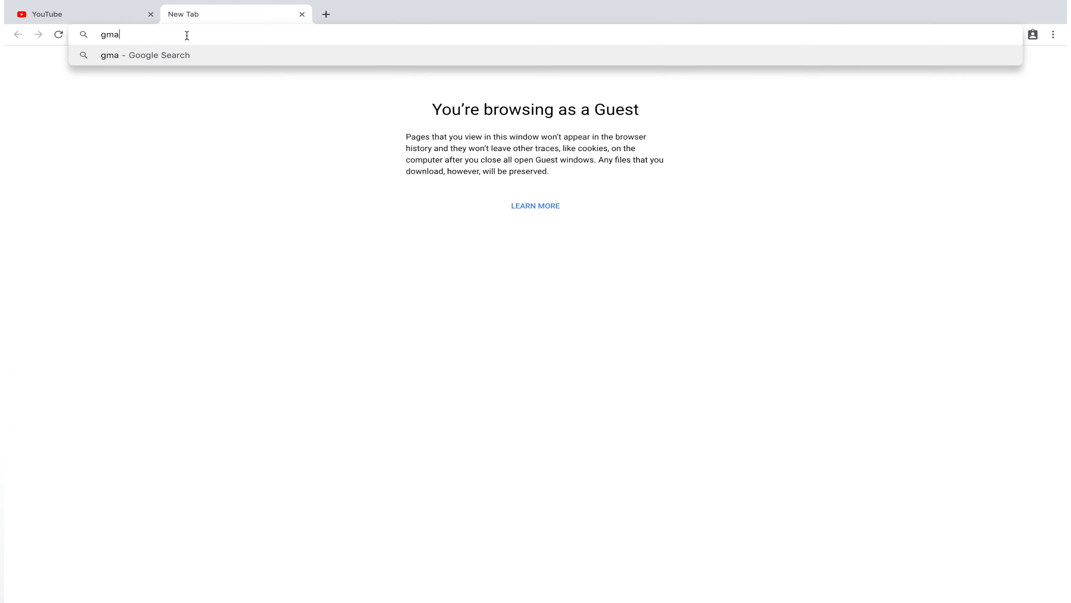
key(Return)
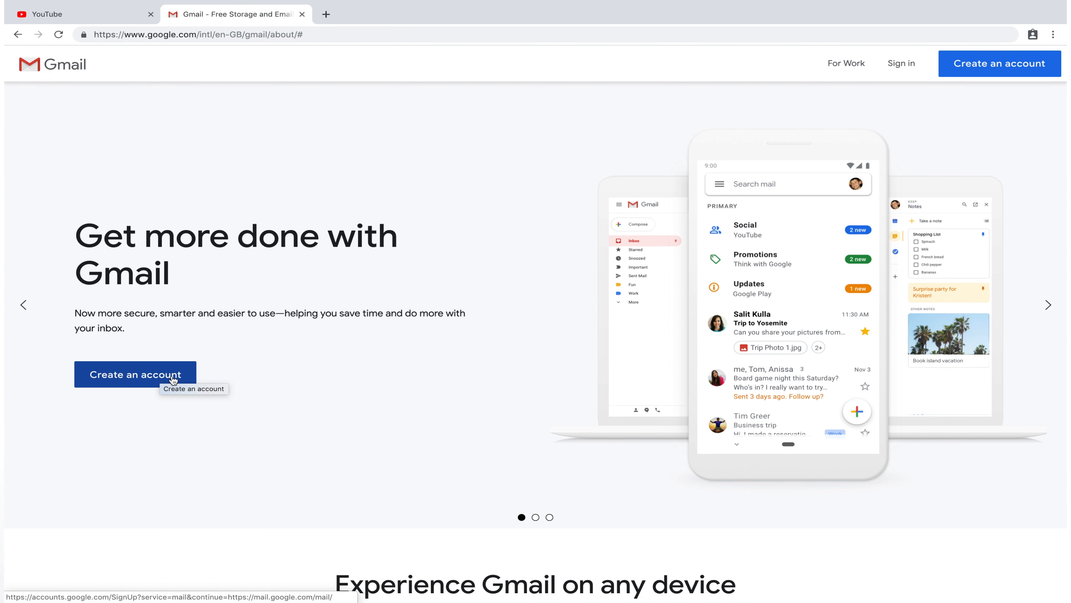
click(156, 374)
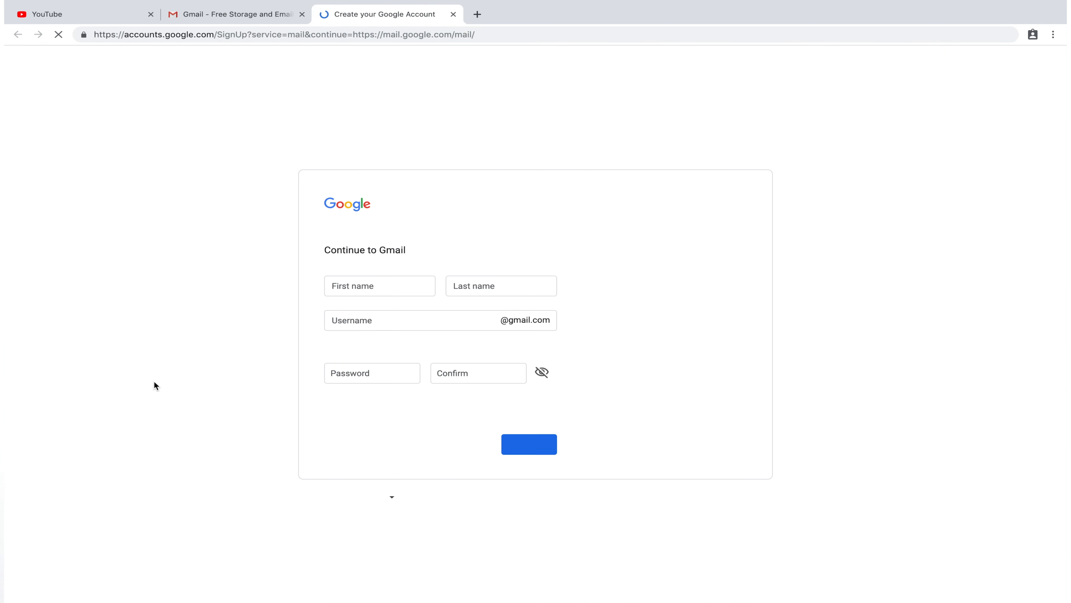
Fill in the first name, last name and desired Gmail username on the sign-up form
text(learn)
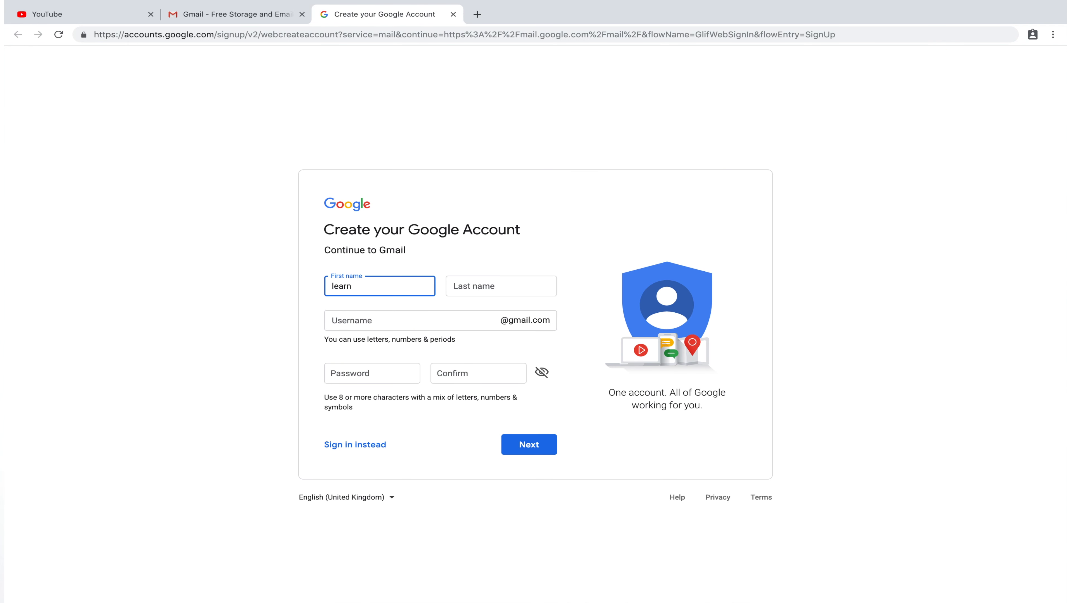
text(digital)
click(490, 285)
text(withrahul)
click(463, 317)
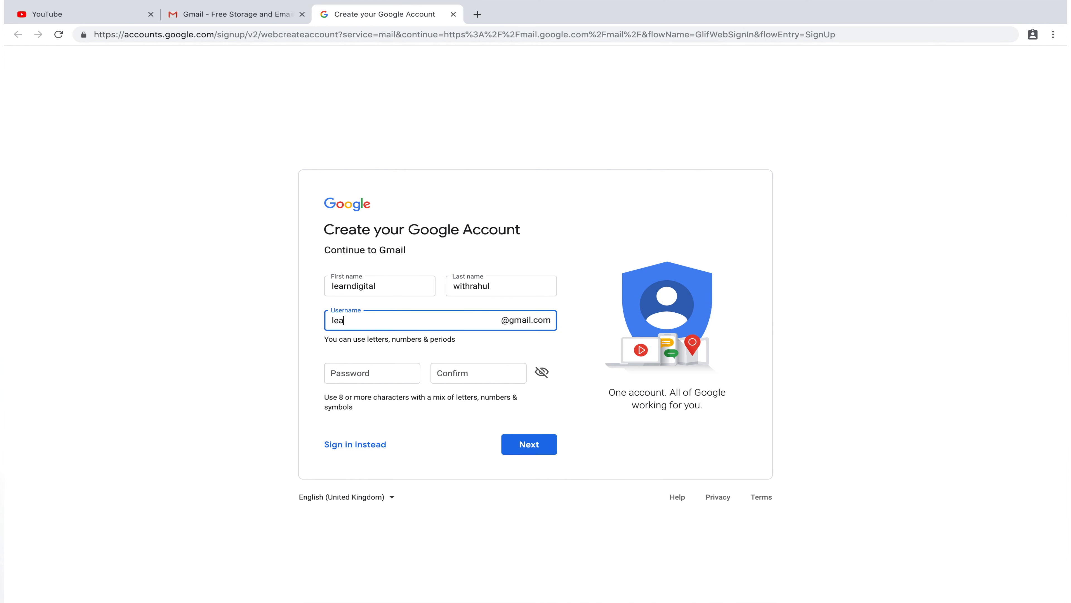
Enter and confirm the account password and complete sign-up, skipping the optional personal details
click(412, 377)
text(•••••••••••••)
key(Tab)
text(•••••••••••••)
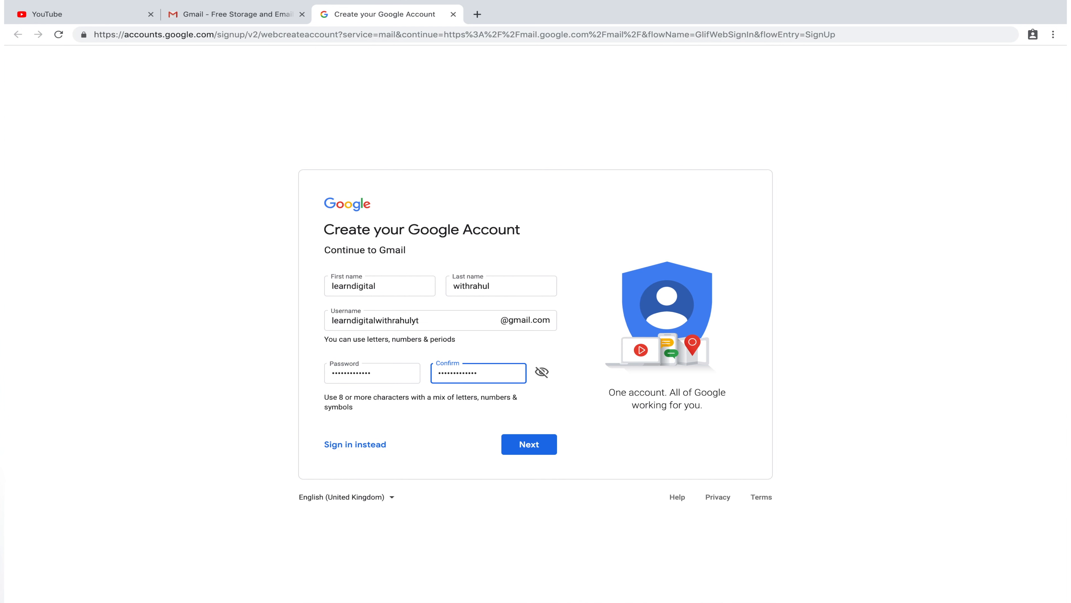
click(526, 443)
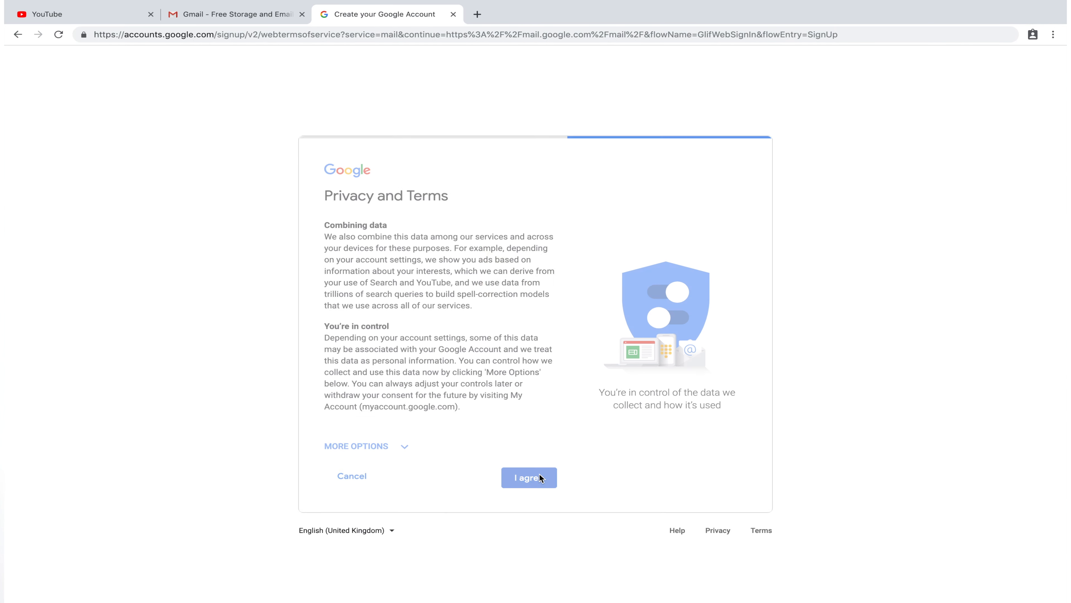
click(540, 474)
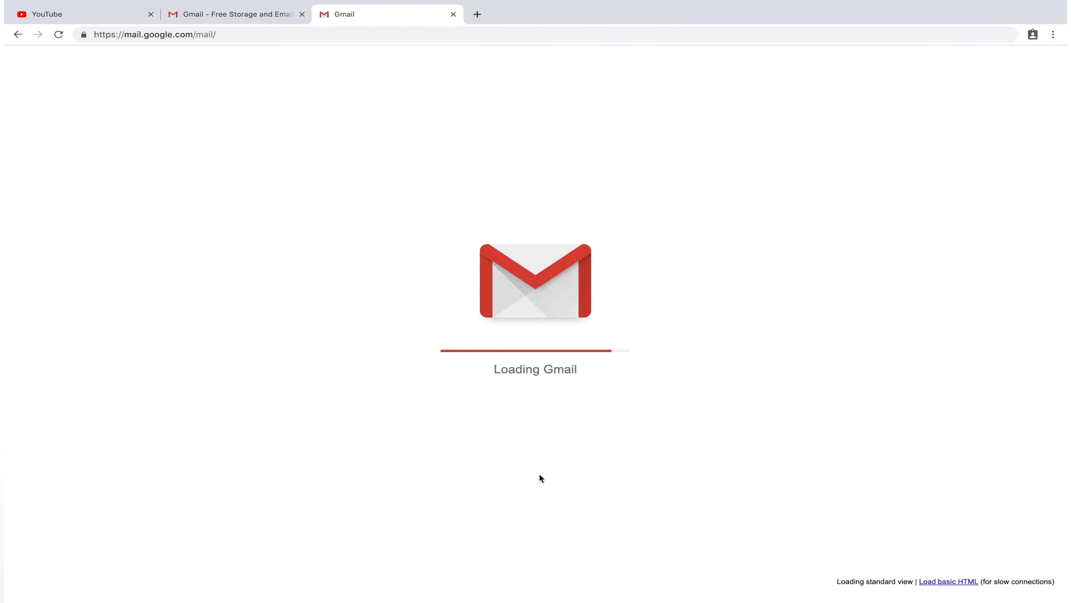
click(540, 460)
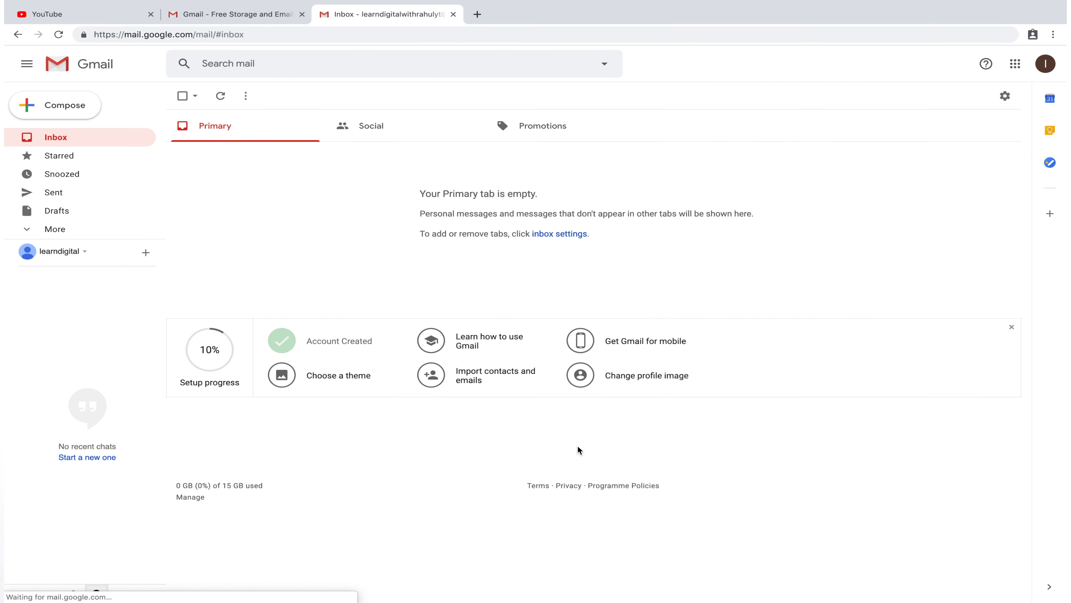
Close the Gmail landing tab and open youtube.com in a new tab
click(302, 14)
click(326, 15)
text(YOUTUBE.COM)
key(Return)
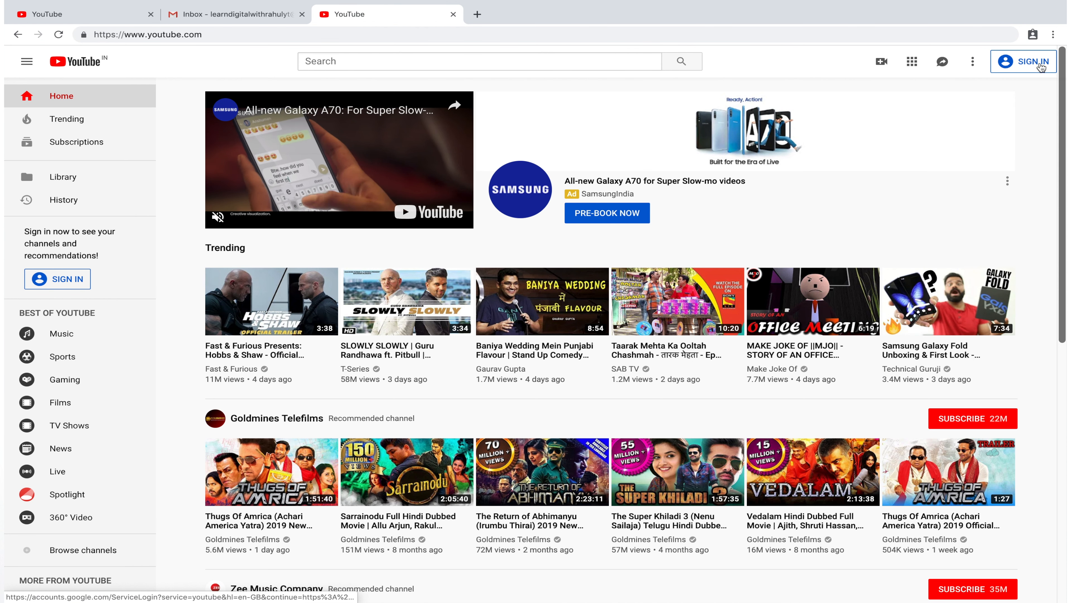
Sign in to YouTube with the new account and open YouTube Studio (beta) from the account menu
click(1039, 67)
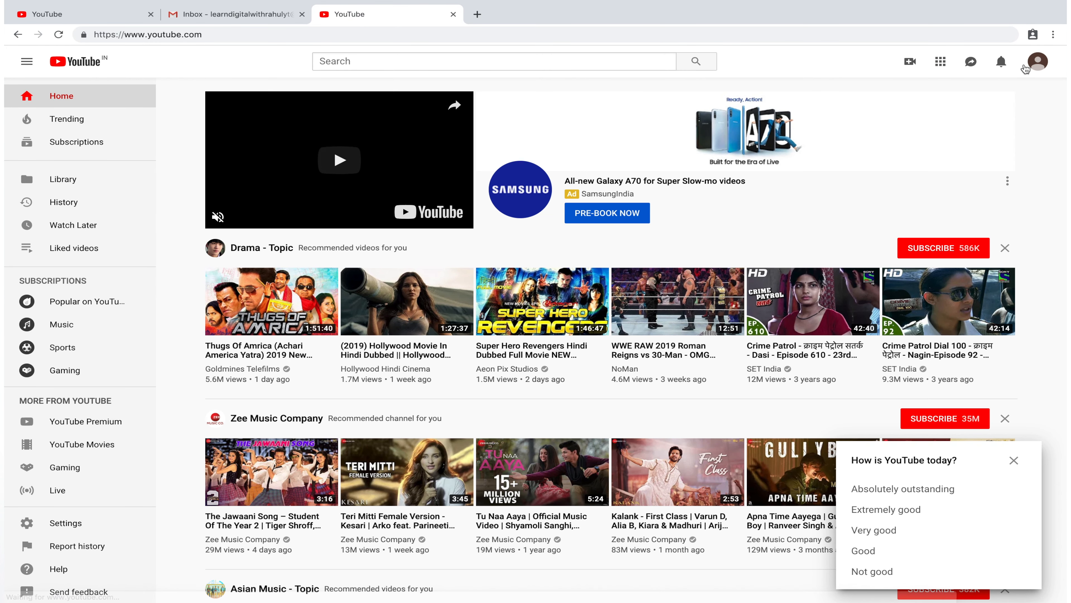
click(1035, 64)
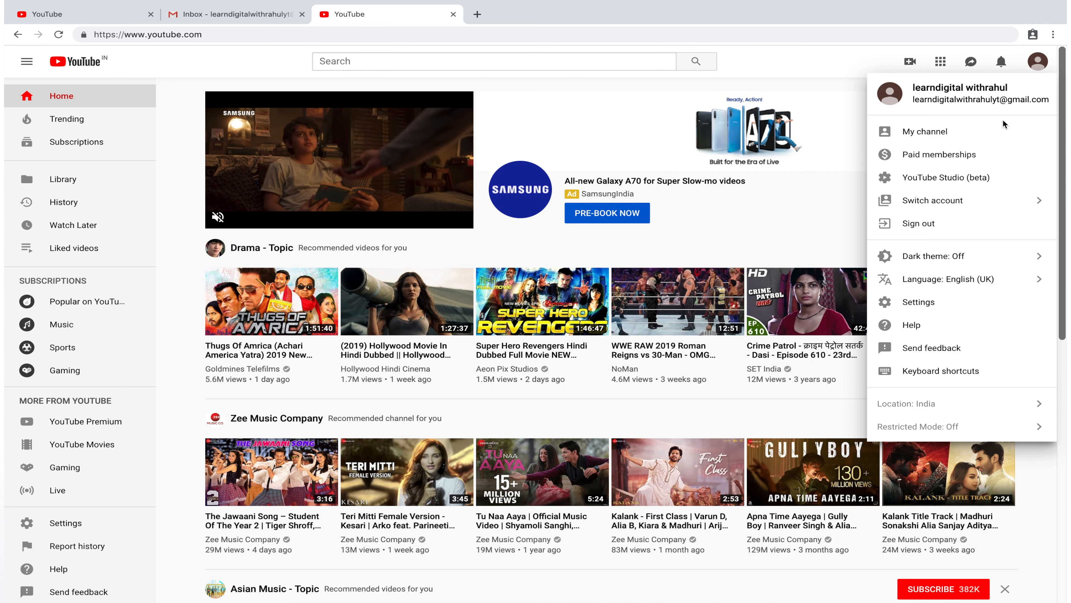
click(989, 177)
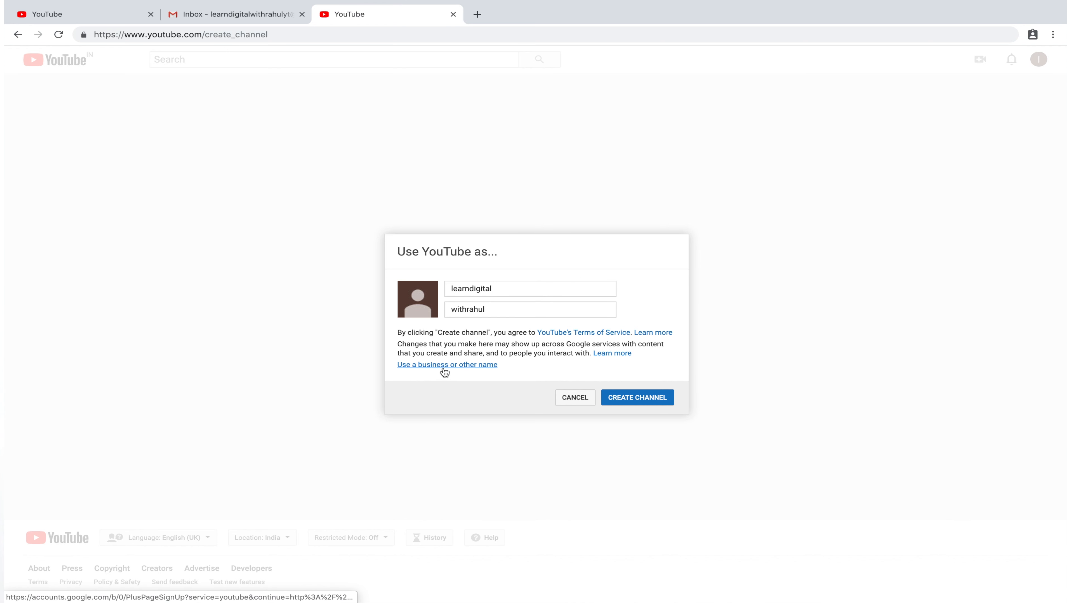
Choose to use a business name and create a Brand Account named with the Gmail username
click(452, 370)
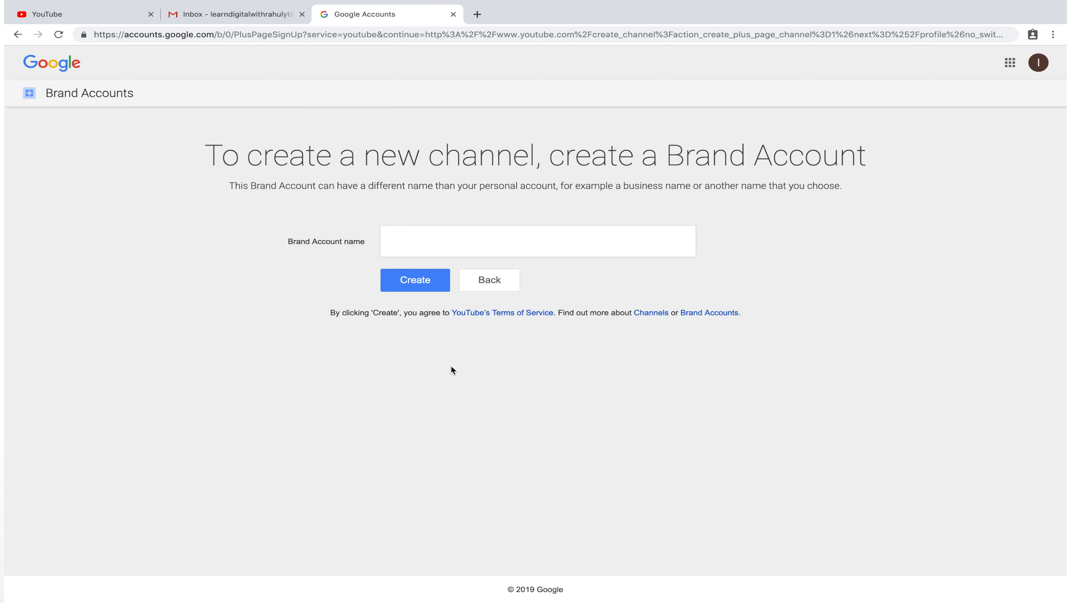
click(455, 237)
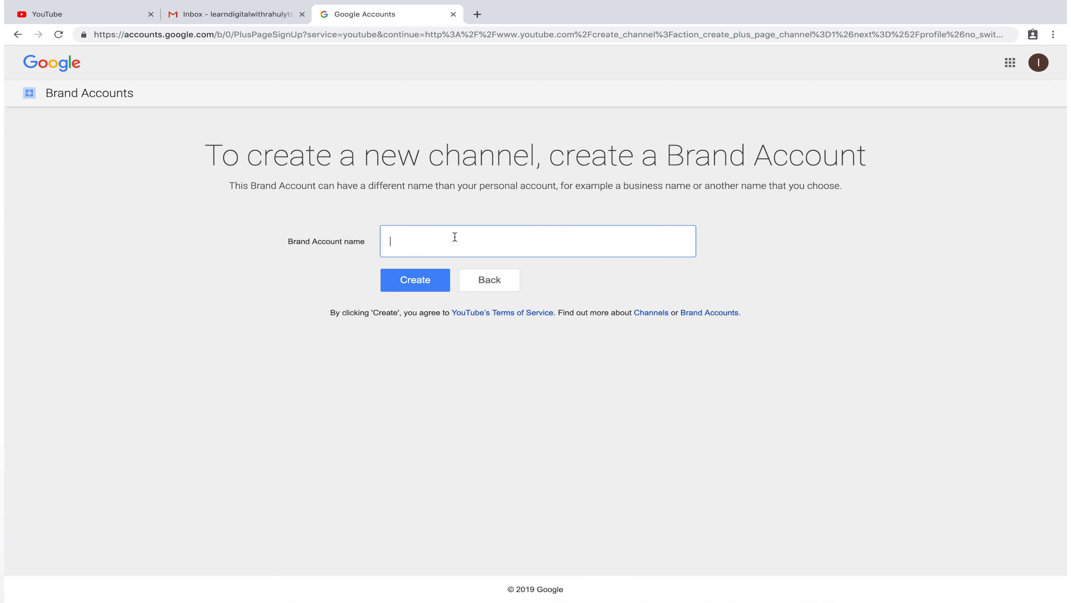
text(I)
text(earndi)
text(gitalwi)
text(thrahu)
text(lyt)
click(432, 277)
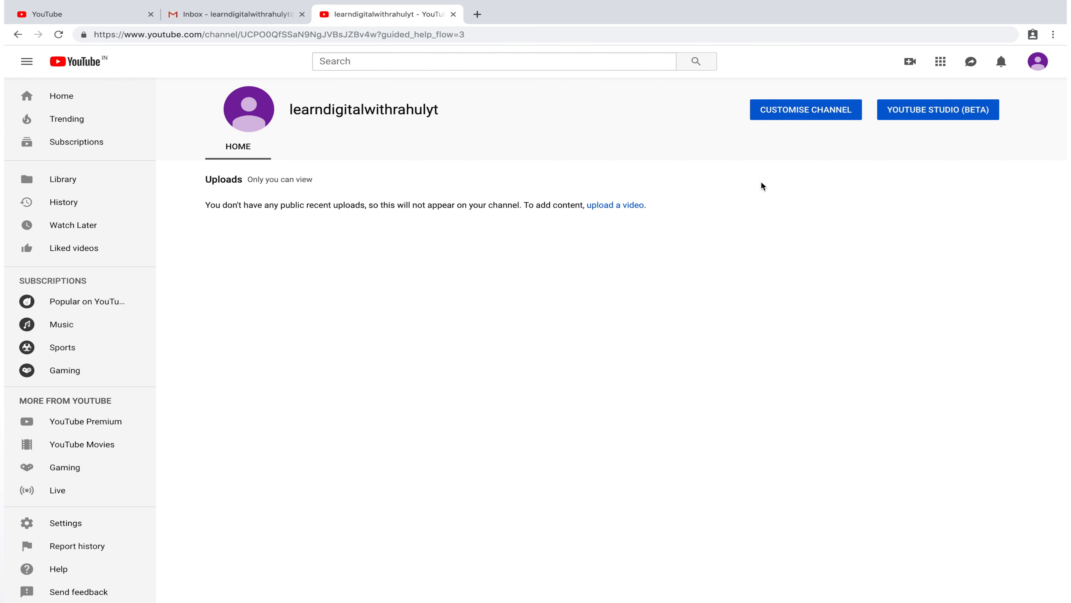
Customise the channel and set its icon to the uploaded bloom-blossom-dahlia-60597.jpg photo, adjusting the crop
click(781, 117)
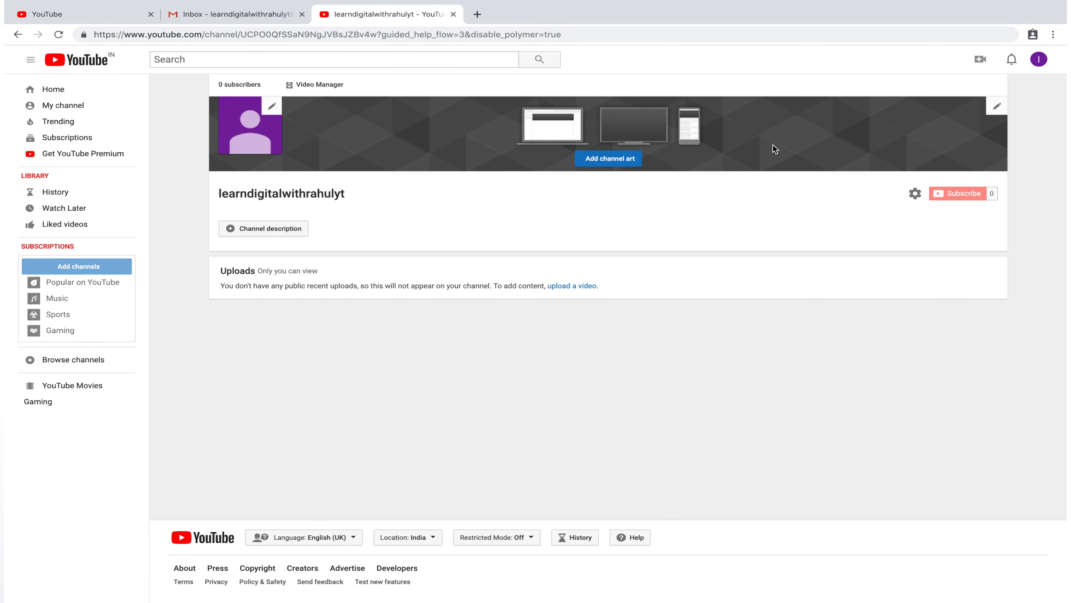
click(272, 107)
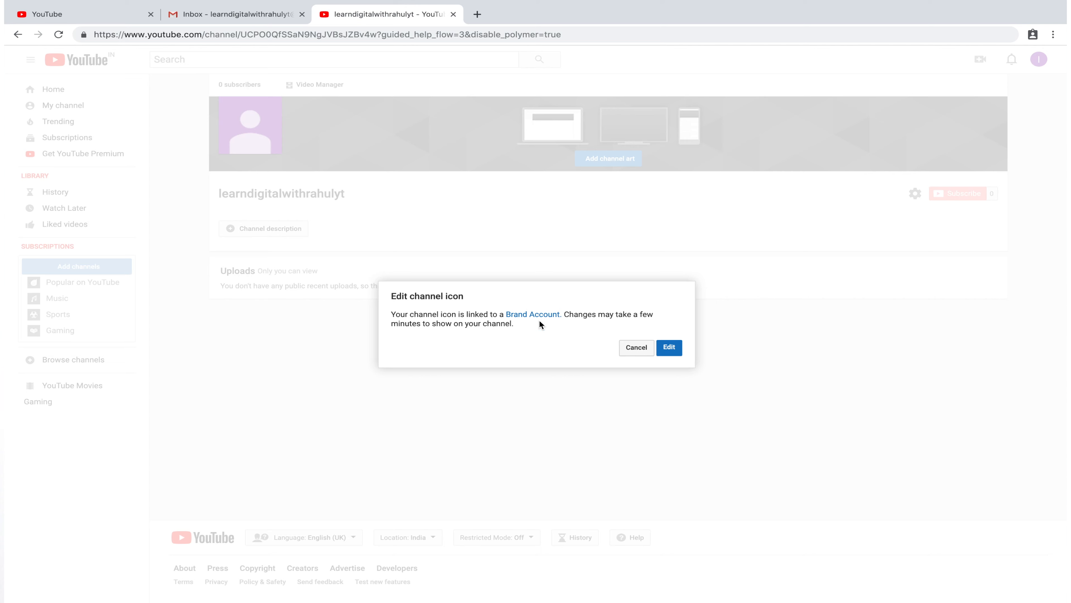
click(669, 348)
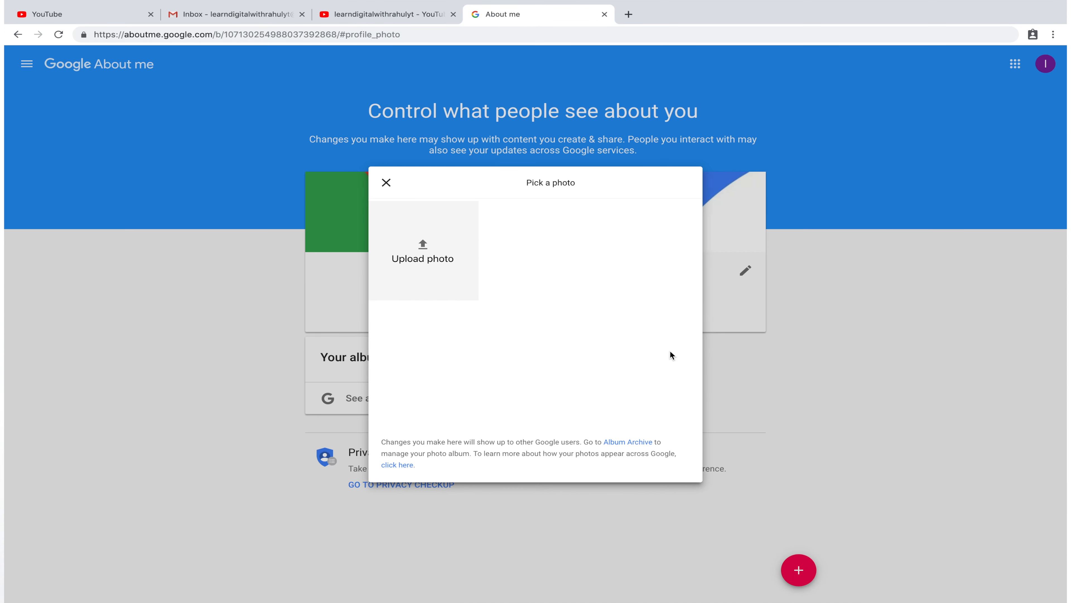
click(415, 257)
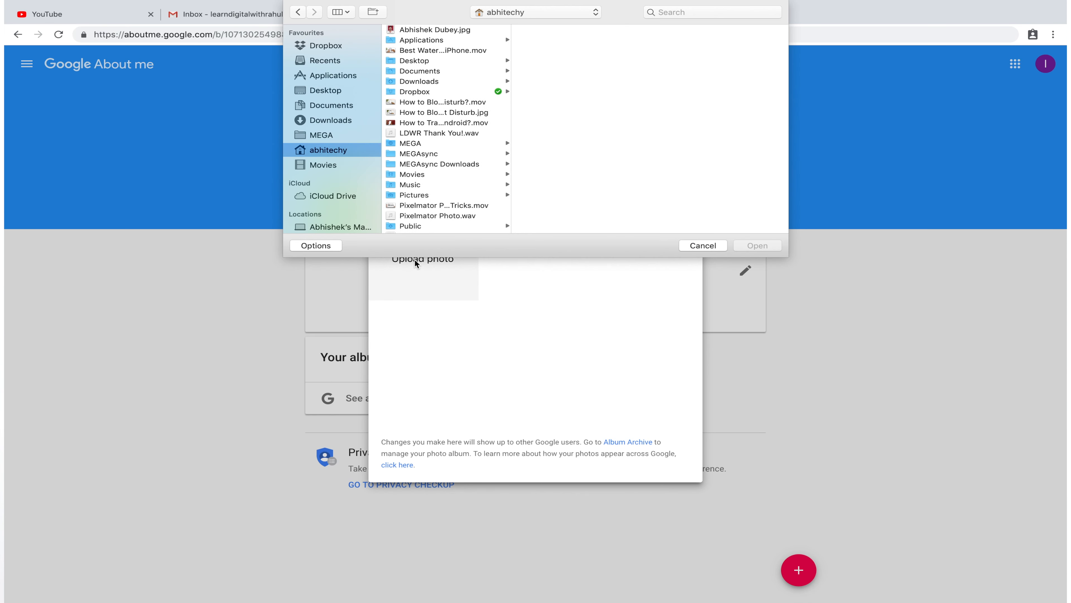
click(430, 93)
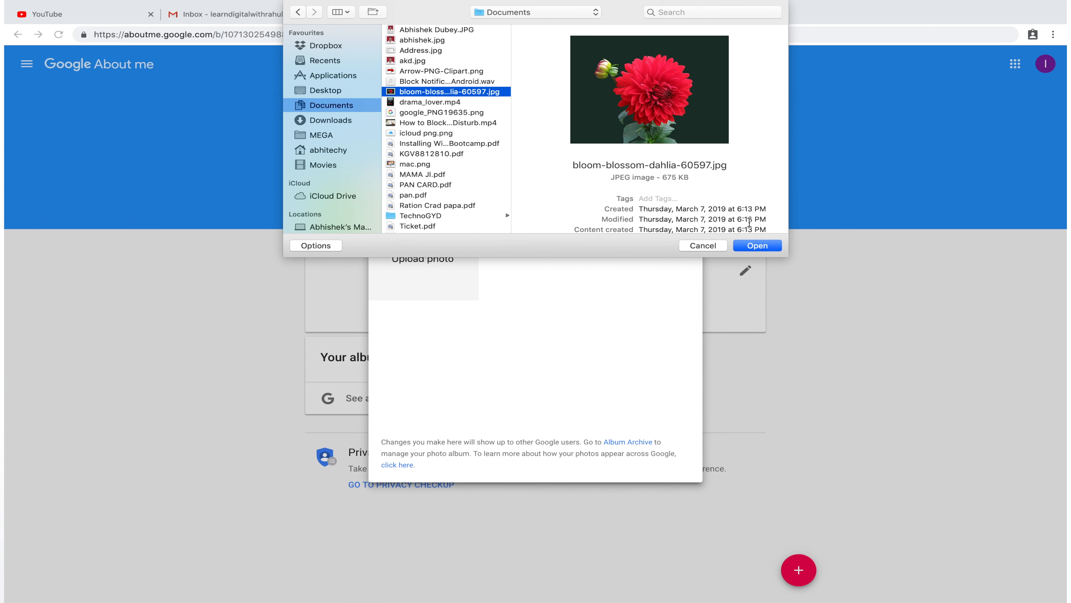
click(753, 246)
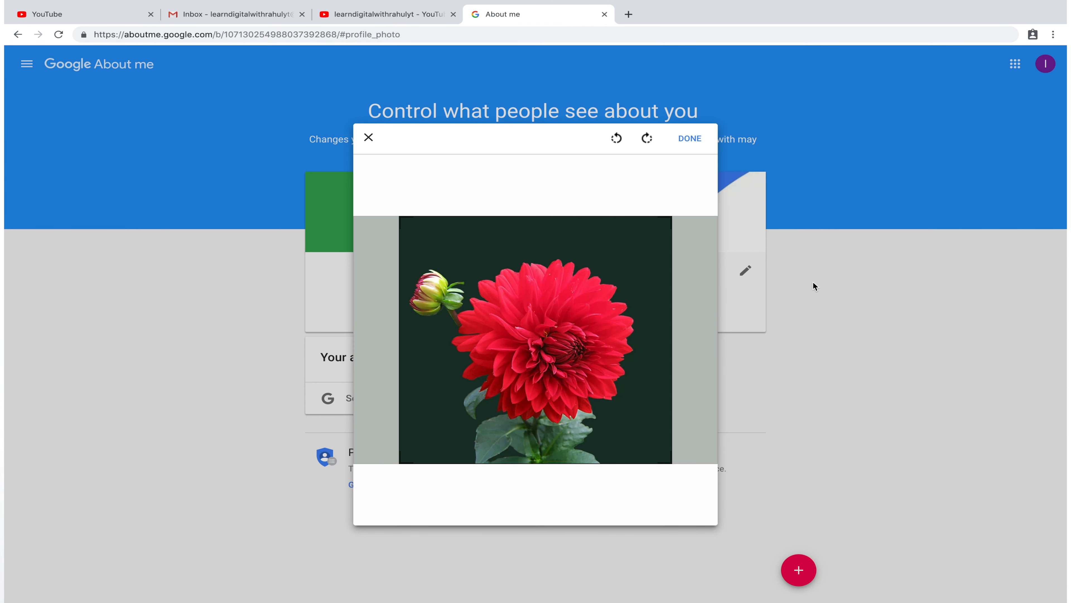
mouse_move(485, 344)
mouse_down()
mouse_move(509, 354)
mouse_move(483, 358)
mouse_up()
mouse_move(668, 216)
mouse_down()
mouse_move(641, 255)
mouse_move(683, 210)
mouse_up()
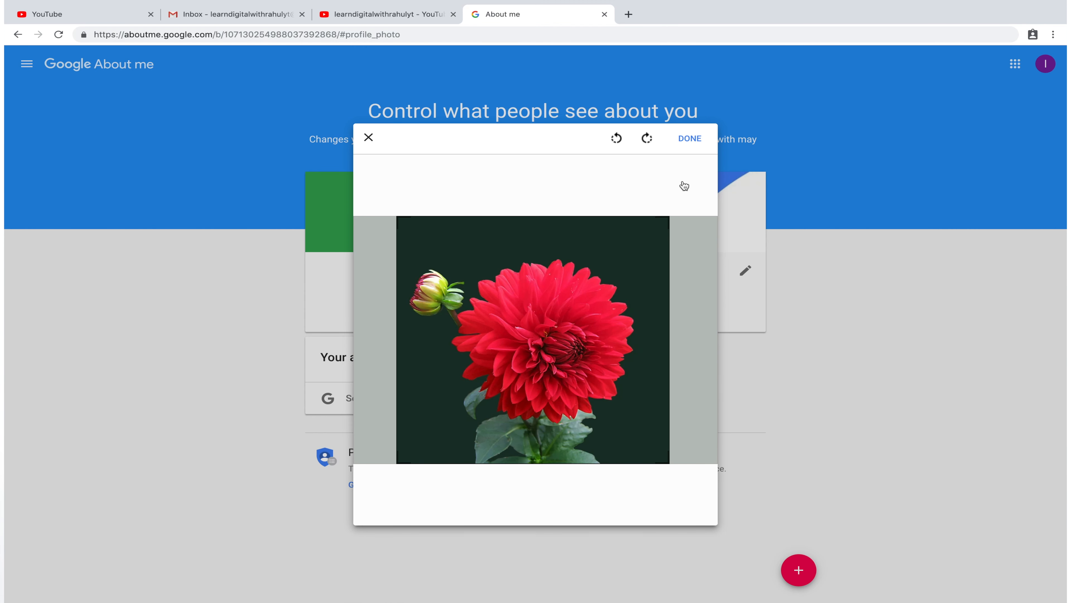
click(686, 140)
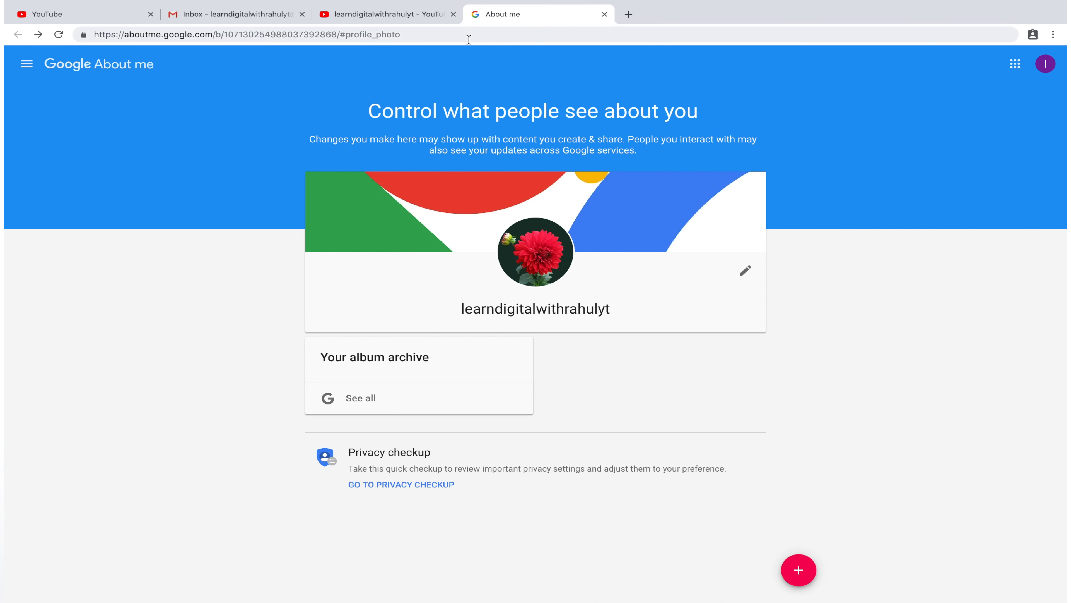
Reload the channel page and upload Screenshot 2018-12-06 22.43.57.png as the channel art
click(419, 15)
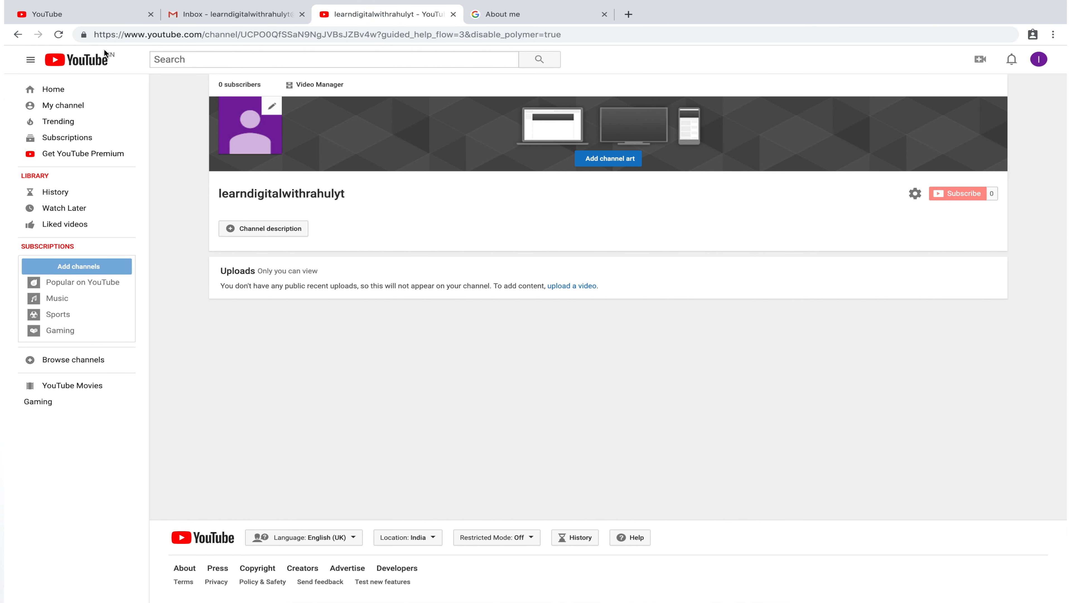
click(59, 34)
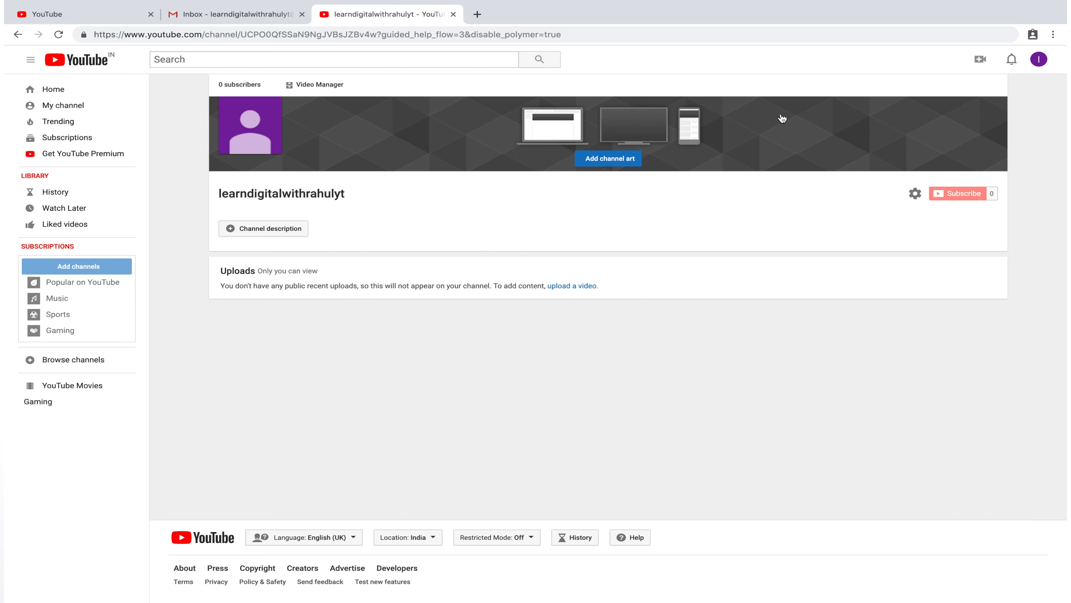
click(628, 168)
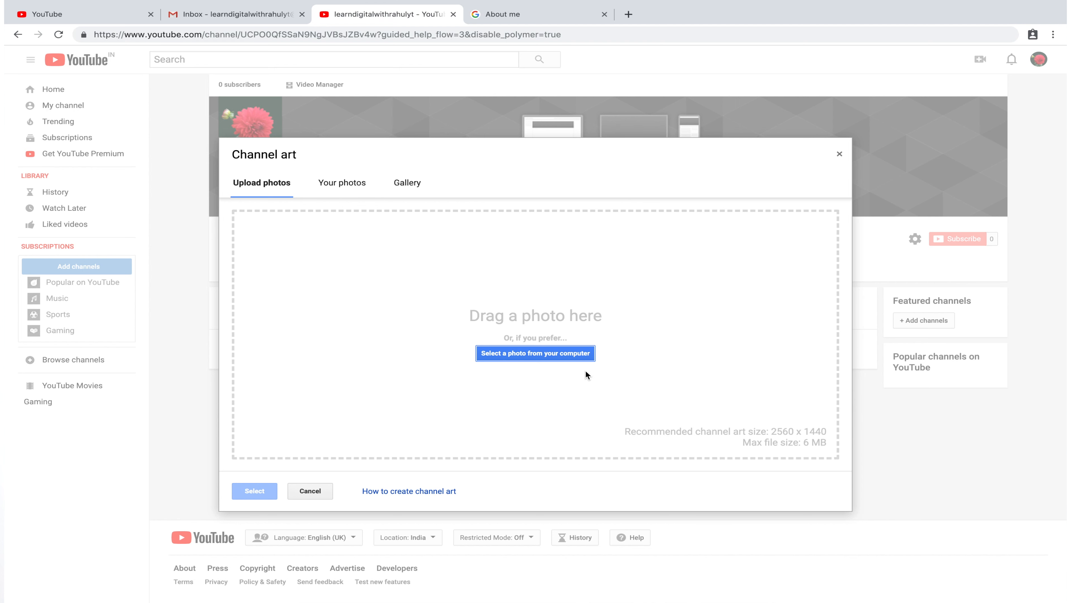
click(561, 352)
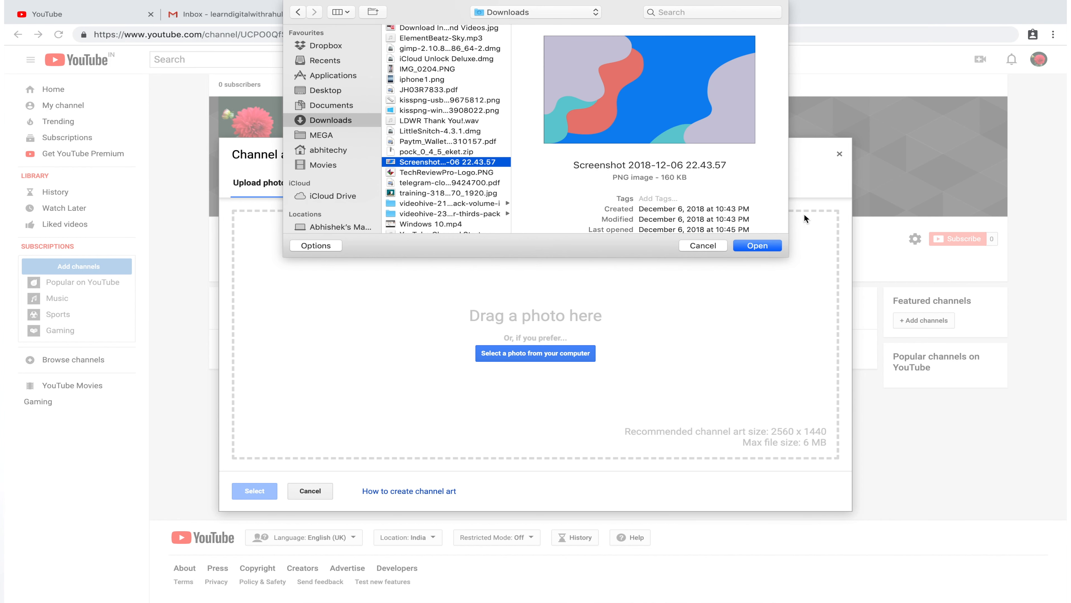
click(755, 249)
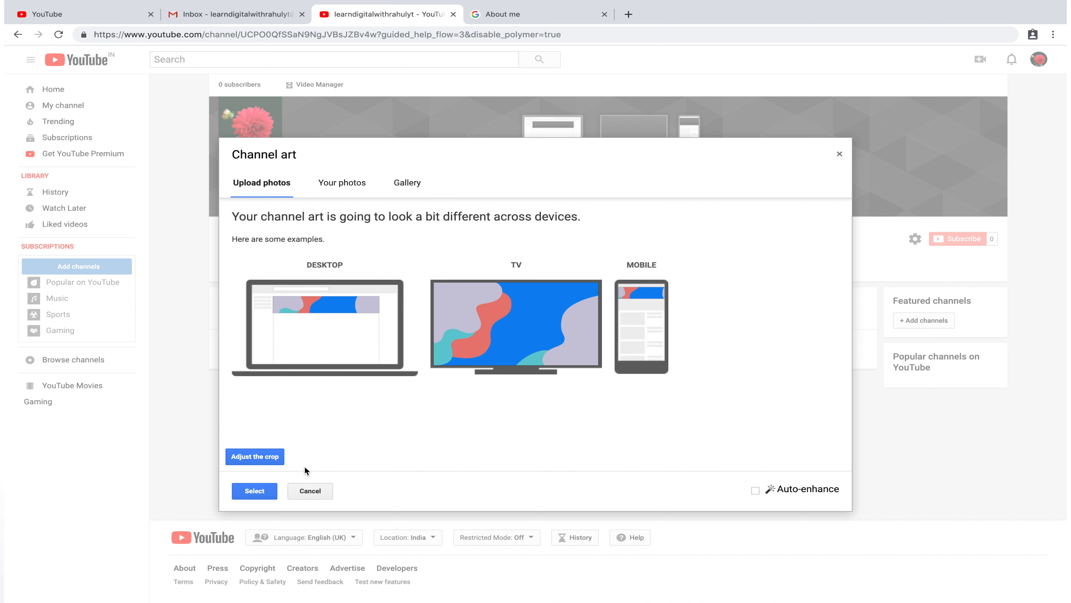
click(270, 493)
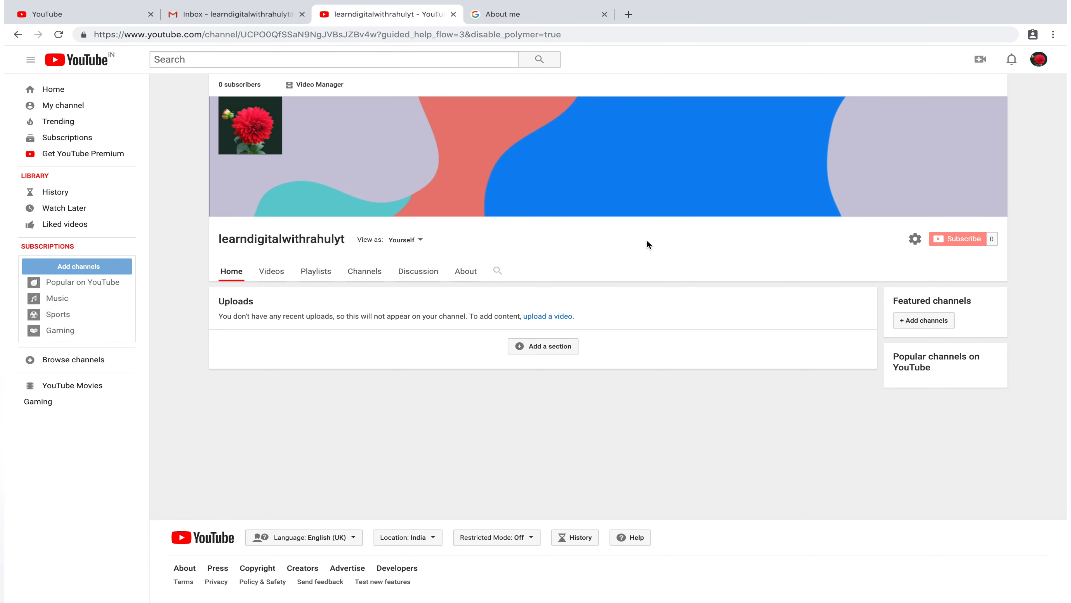
Add the channel description 'LearnDigitalwithRahul is a resource for digital learners who want to grow their business using the power of online marketing.'
click(455, 269)
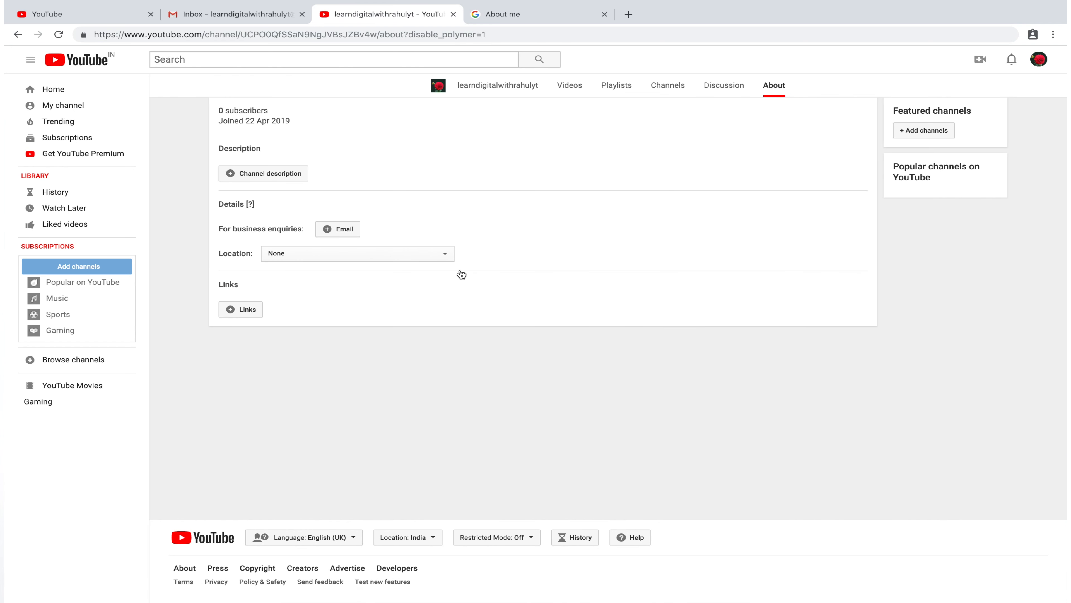
click(273, 173)
text(LearnDigitalwithRahul is a)
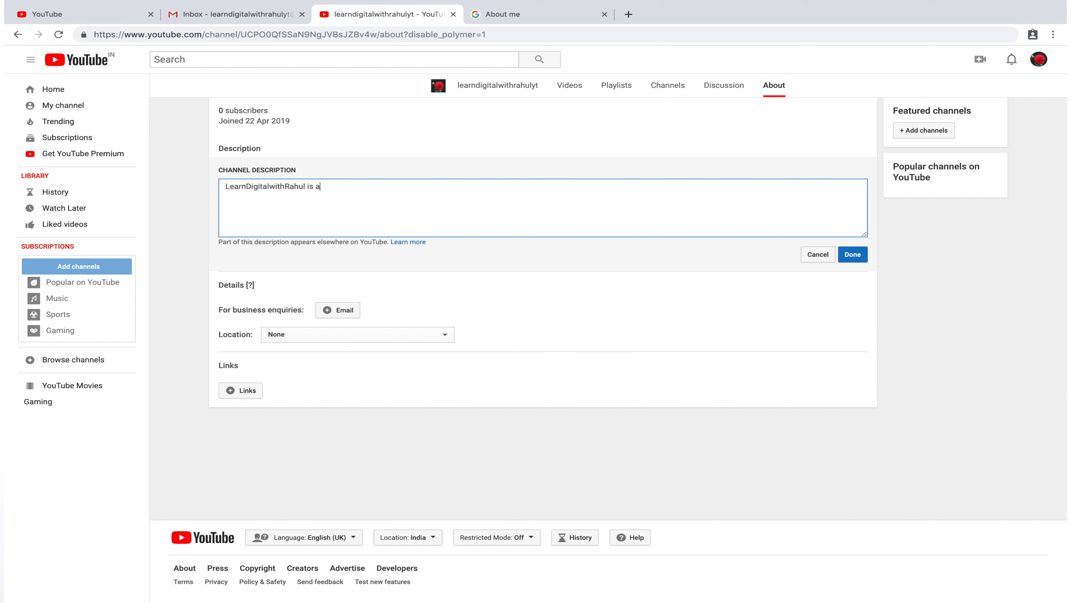
text( resource for digital learners who want to grow their business using the power of online marketing.)
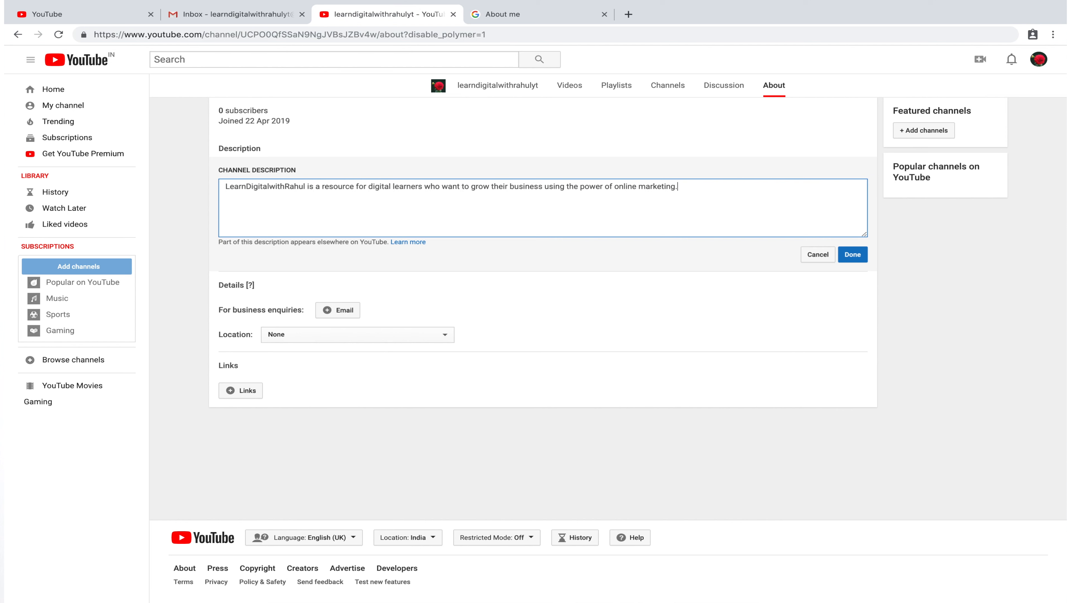
click(855, 257)
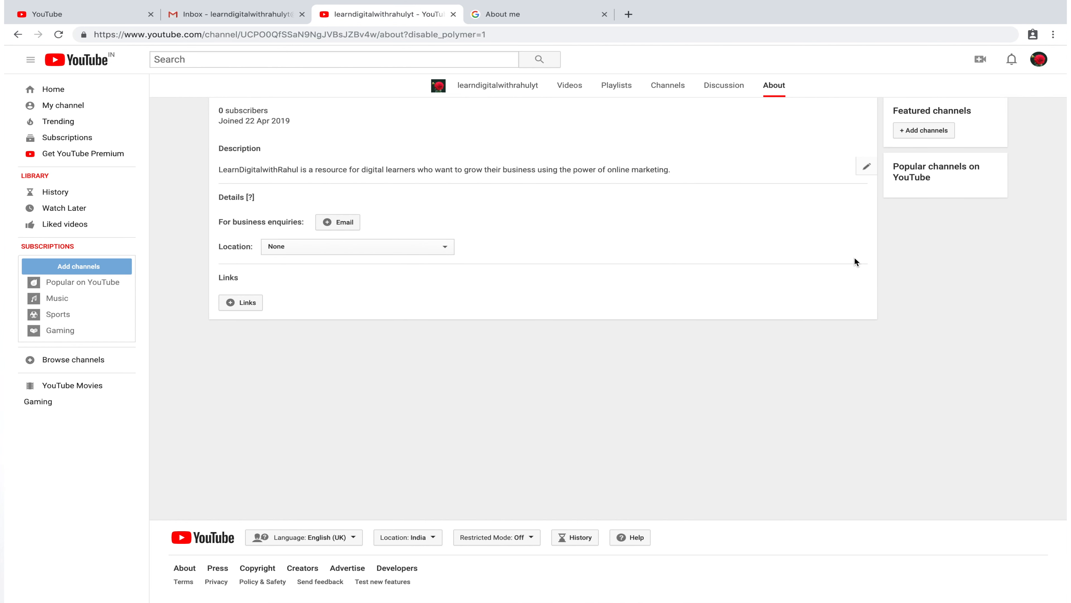
Set the channel's location to United States
click(348, 224)
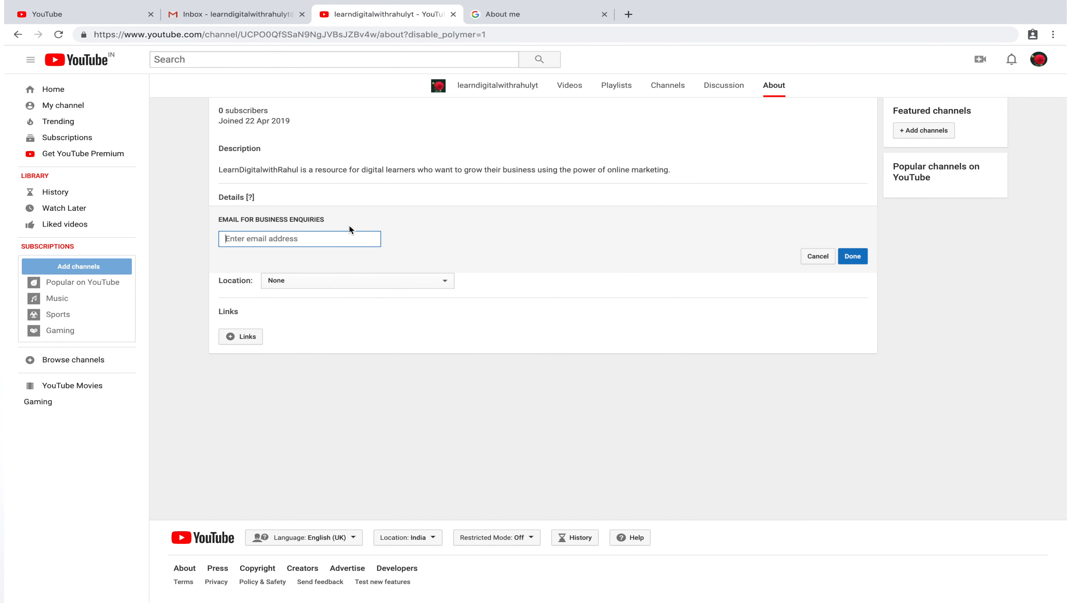
click(814, 258)
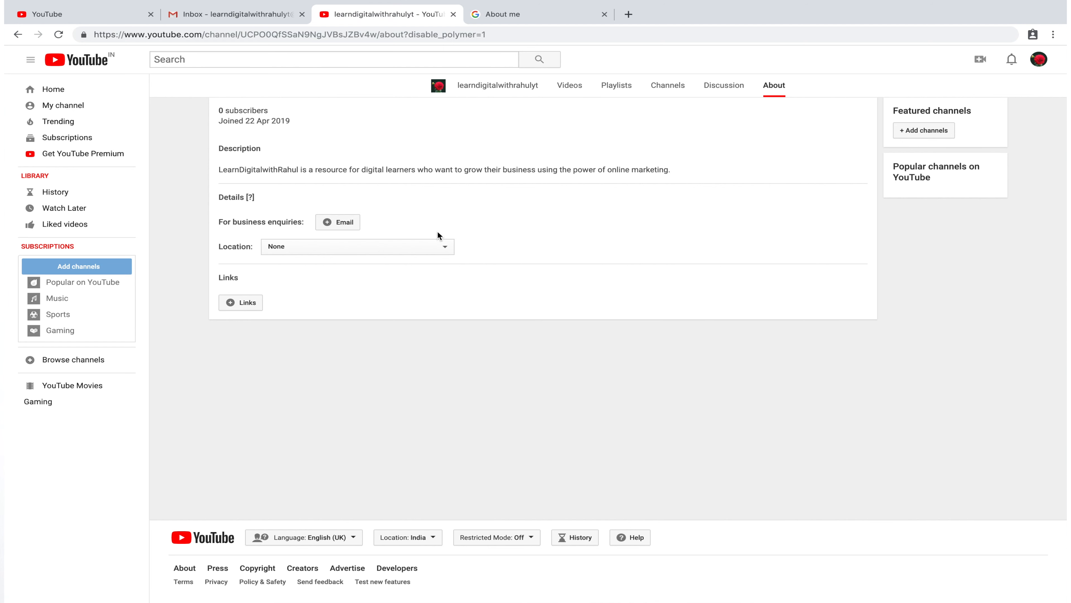
click(441, 246)
scroll(358, 422, down, 20)
click(287, 542)
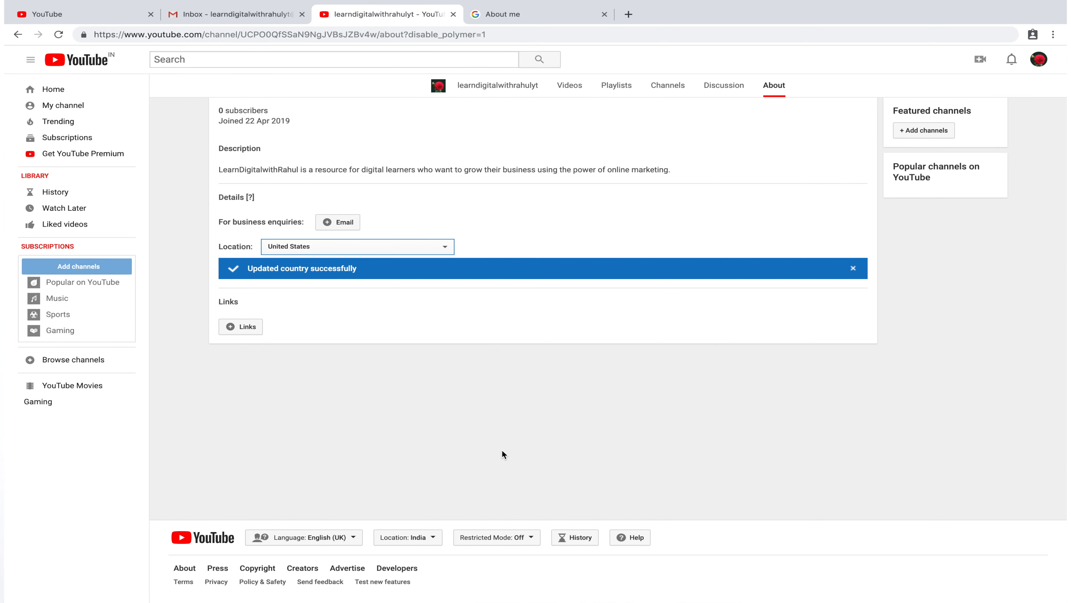
Add a custom link titled blog with the URL learndigitalwithrahul.com
click(243, 328)
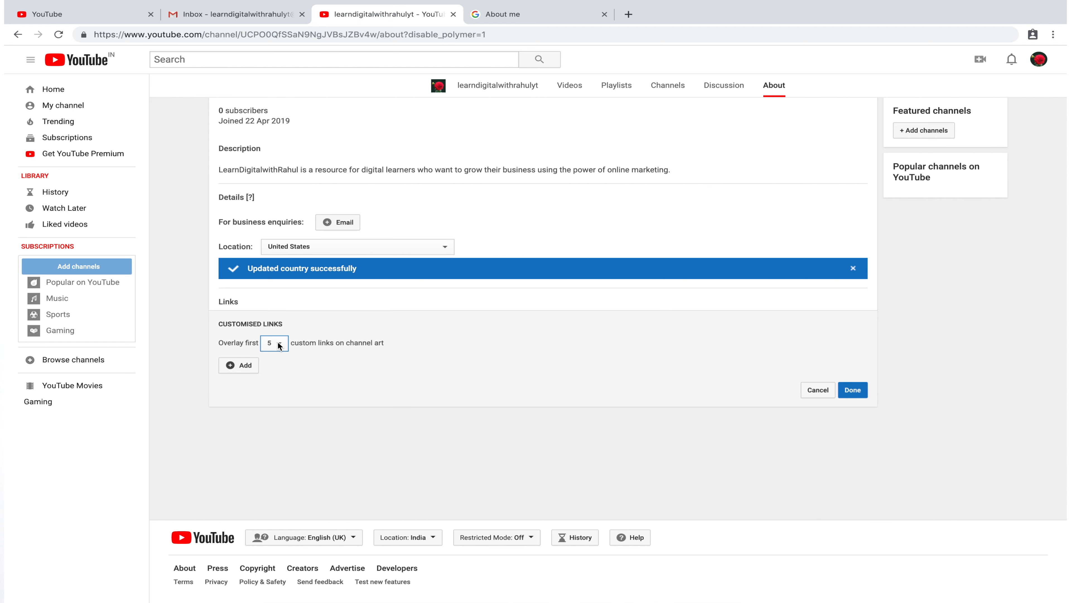
click(278, 343)
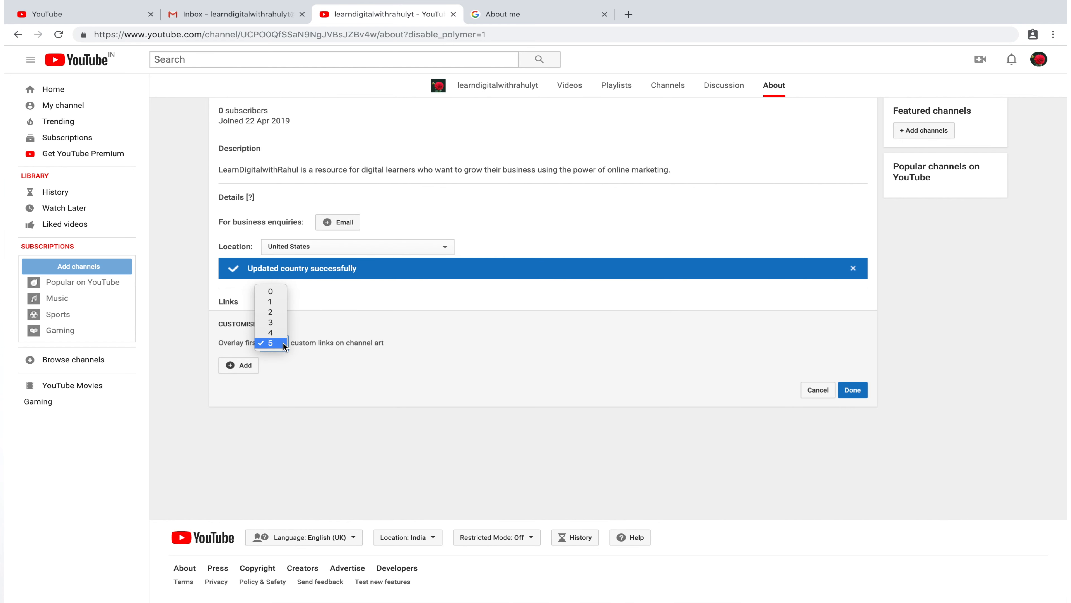
click(310, 346)
click(239, 365)
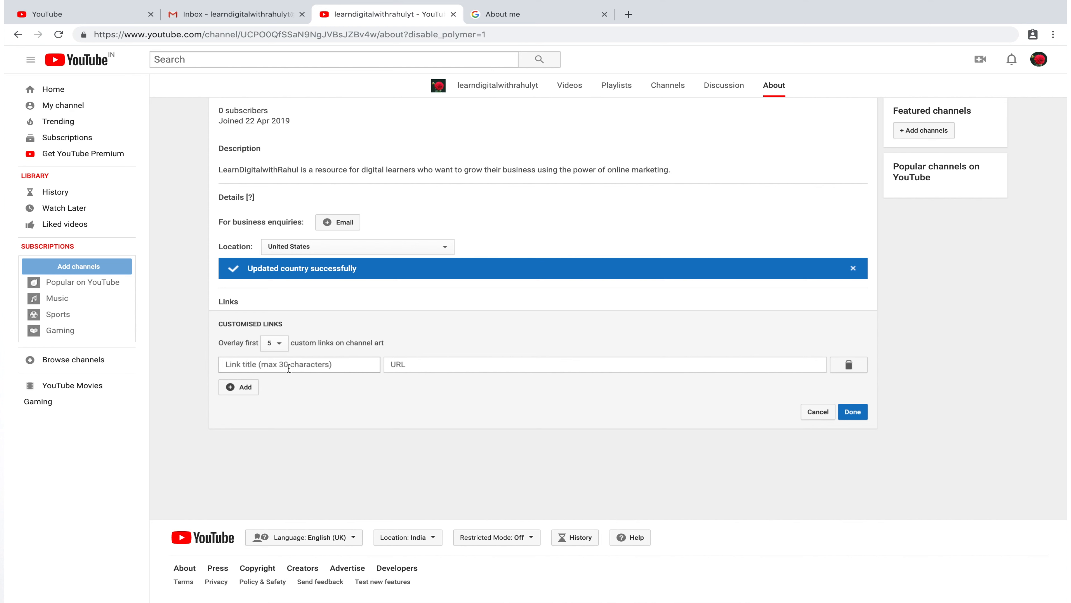
click(319, 367)
text(blog)
click(485, 364)
text(learndigitalwithrahul.com)
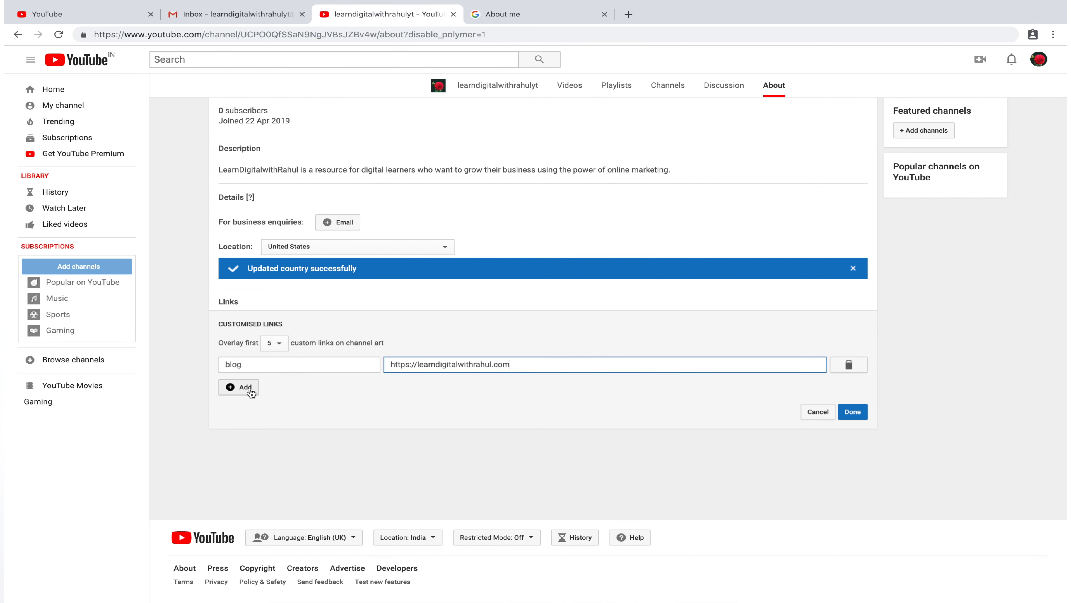
Save the customised links, keeping the first 5 overlaid on the channel art
click(246, 387)
click(242, 409)
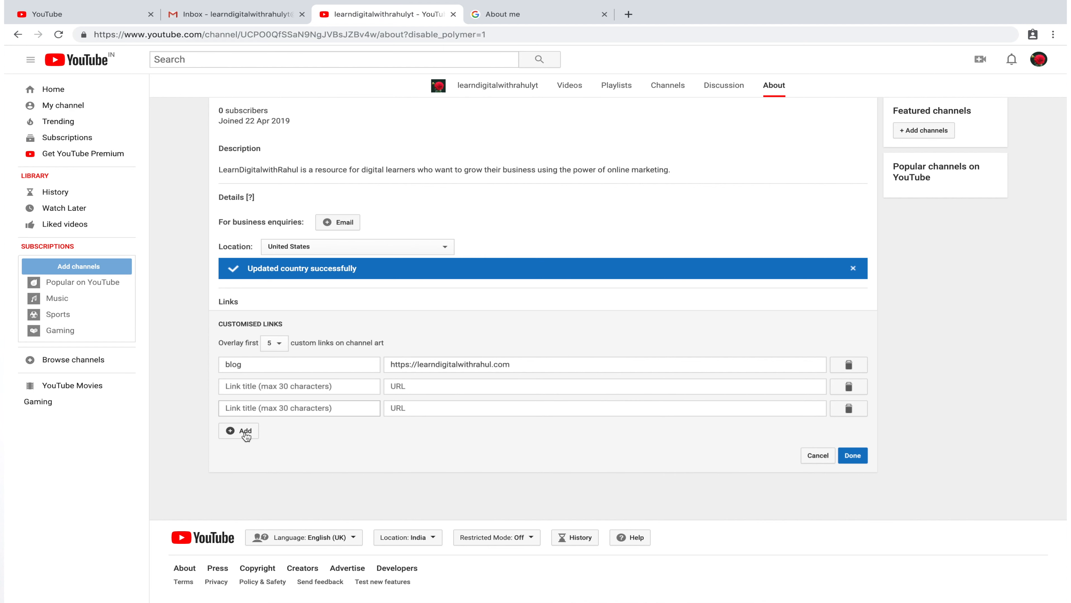
click(244, 434)
click(240, 453)
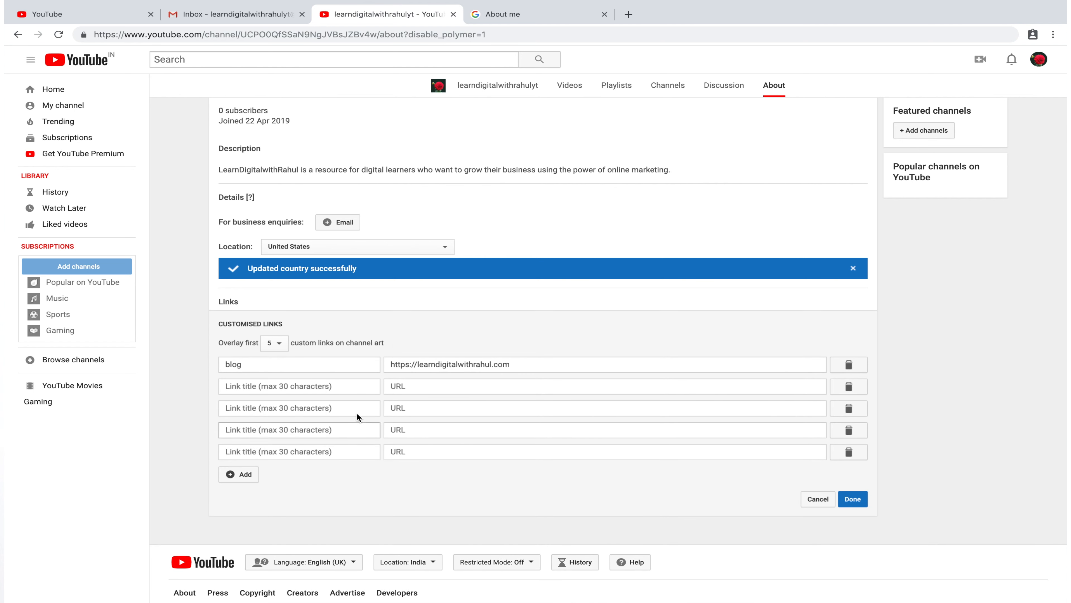
click(279, 344)
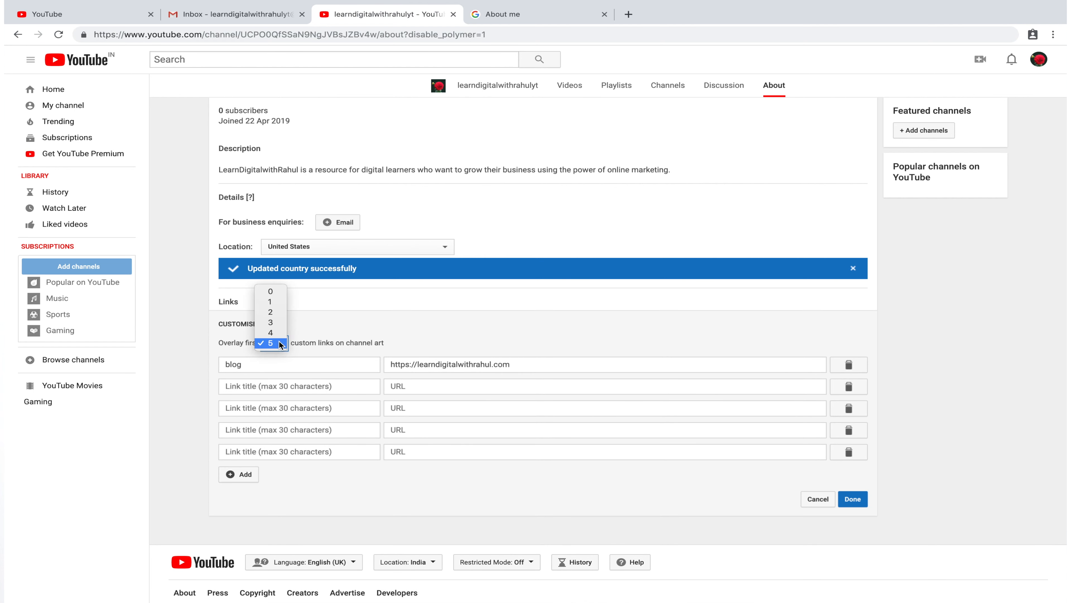
click(364, 327)
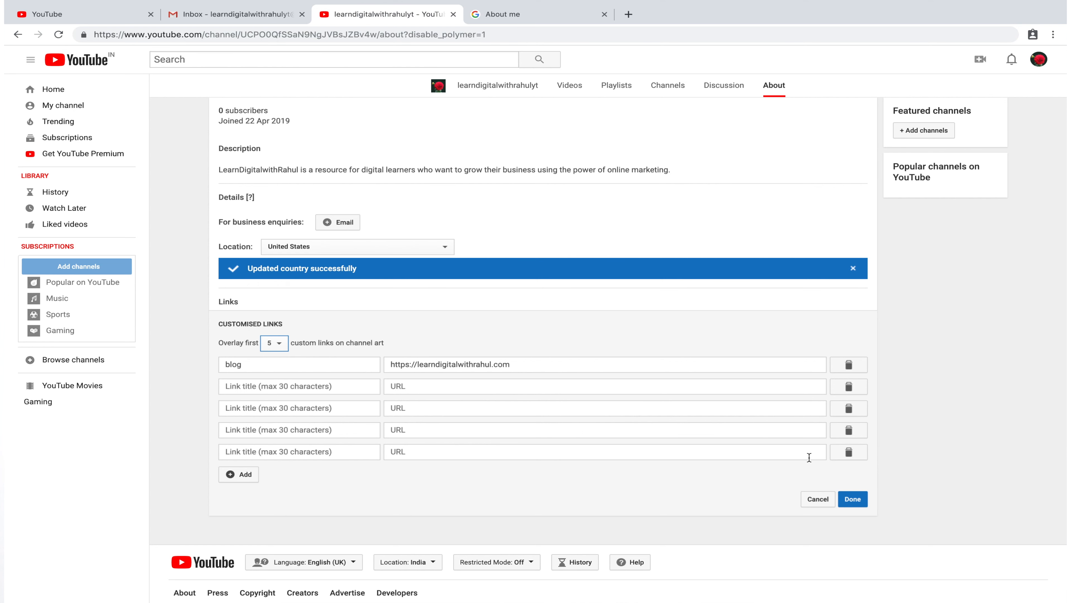
click(851, 500)
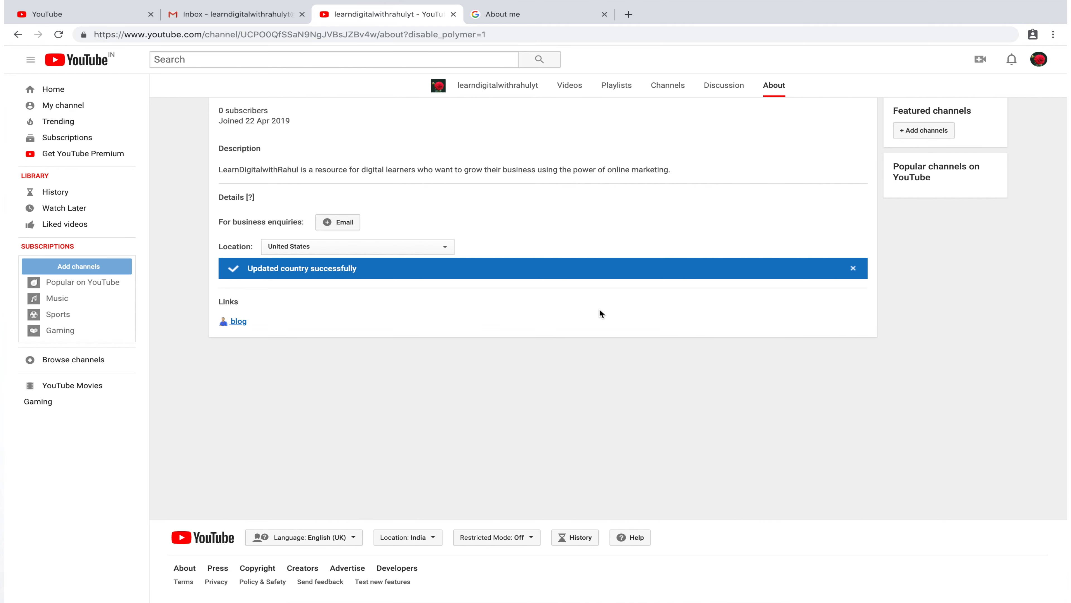
Open the channel's Status and Features page, start verification by text message and submit the phone number
scroll(599, 311, up, 5)
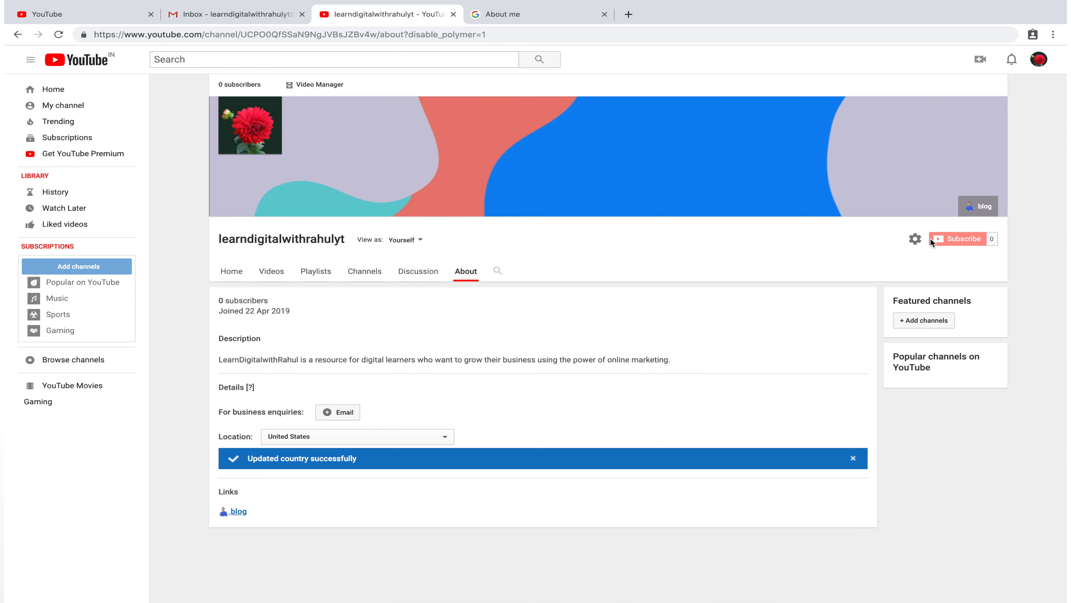
click(916, 238)
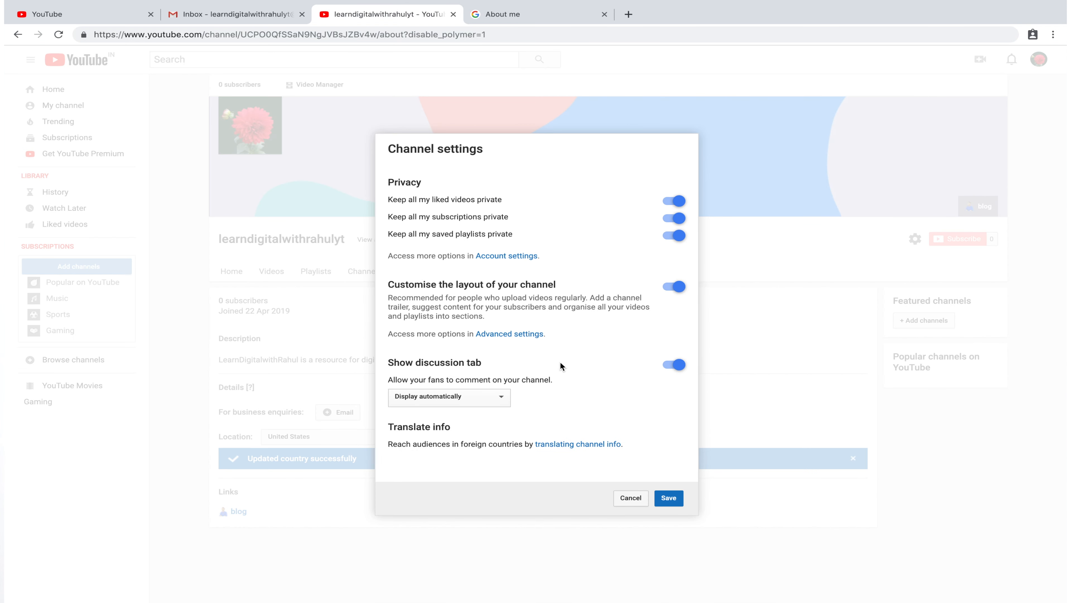
click(510, 336)
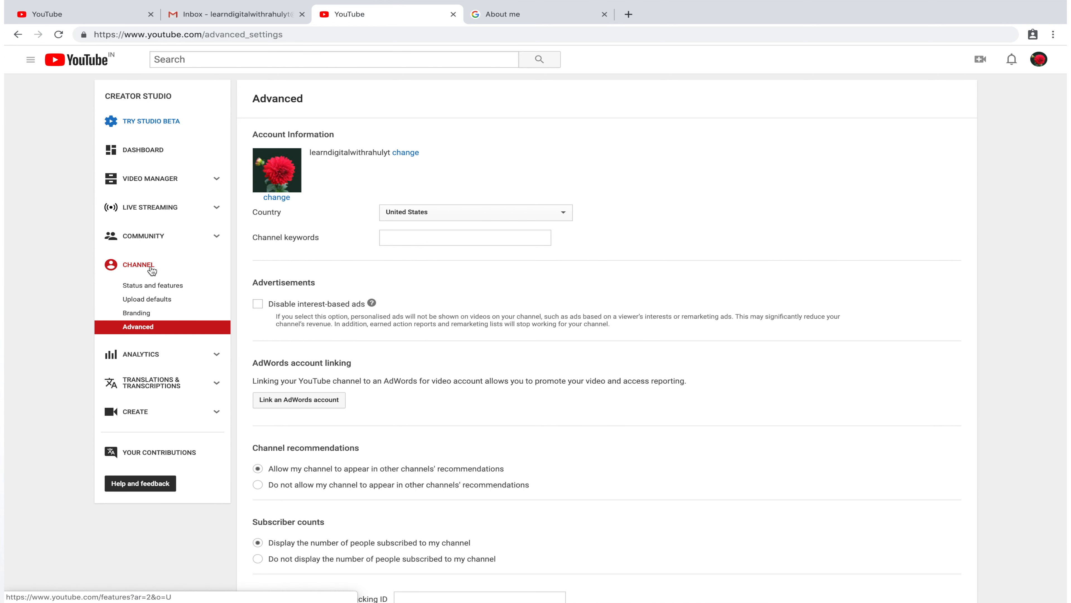
click(166, 291)
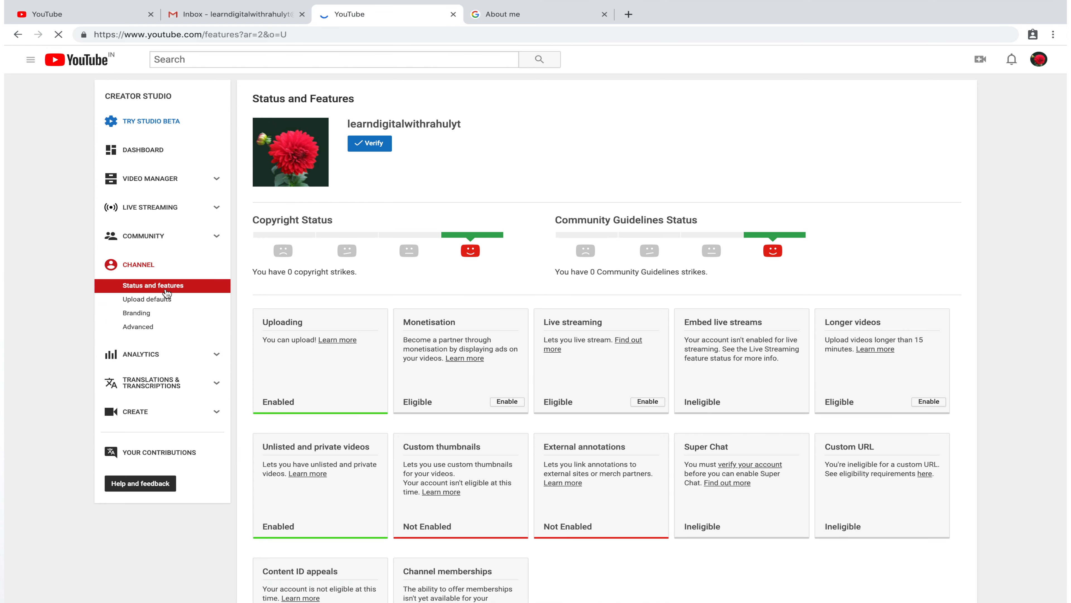
click(381, 148)
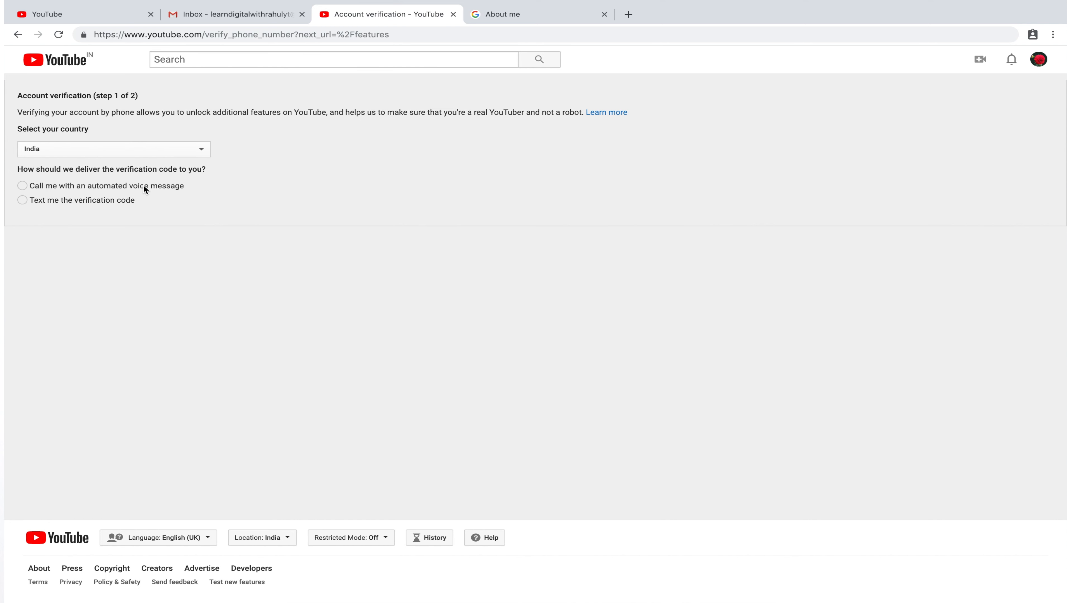
click(132, 200)
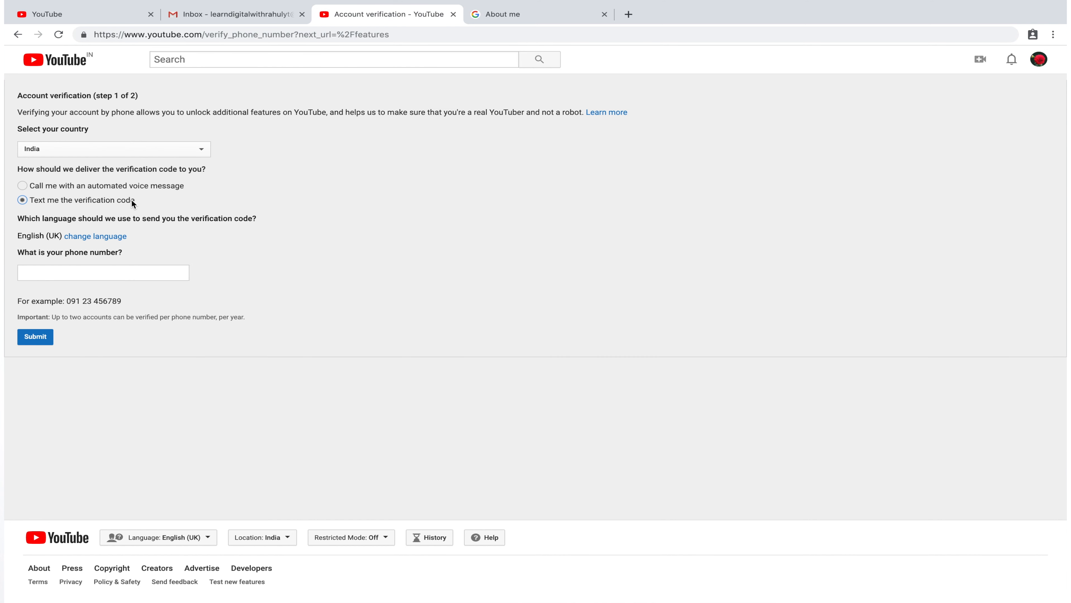
click(123, 274)
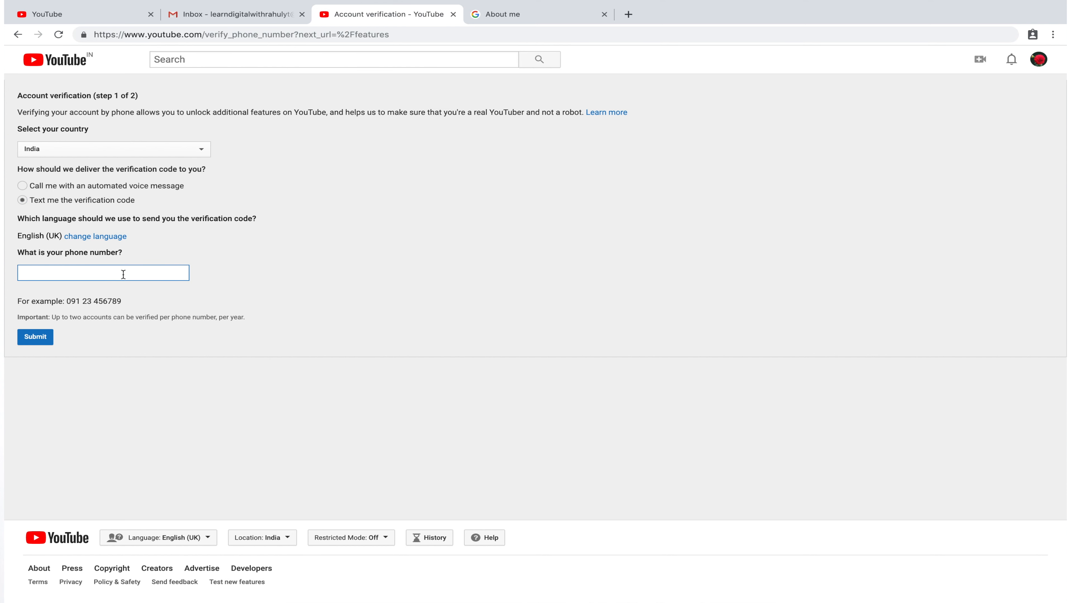
text(7)
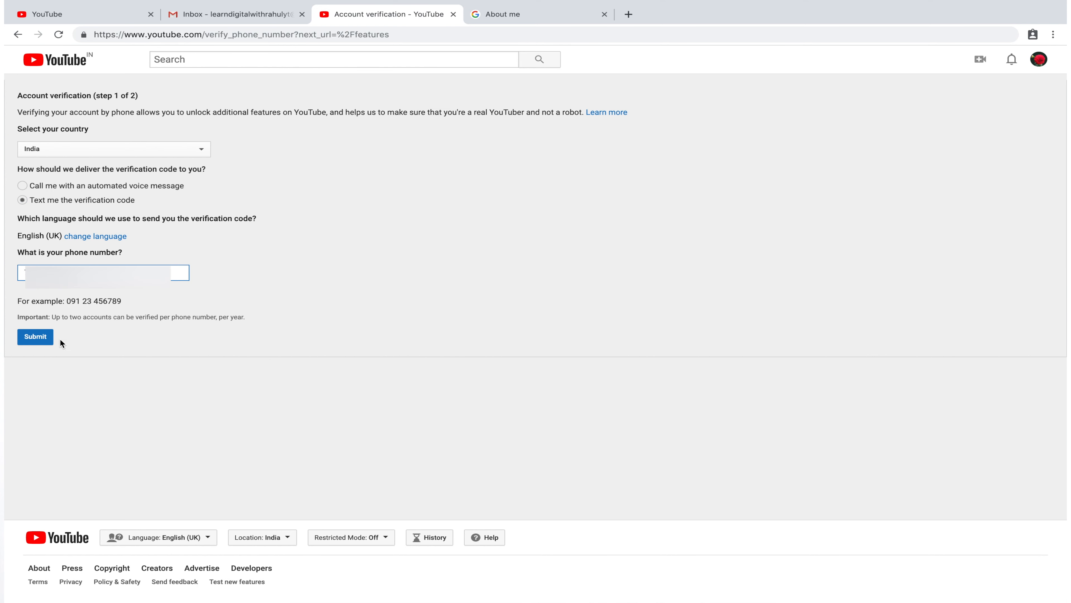
click(40, 338)
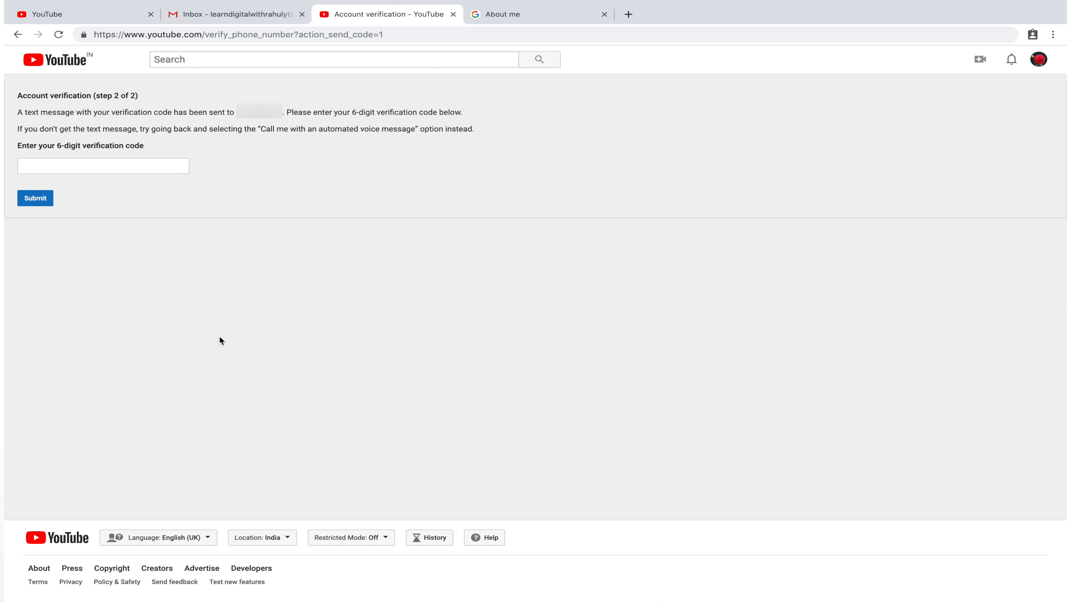
Enter the 6-digit verification code, submit it and continue
click(149, 170)
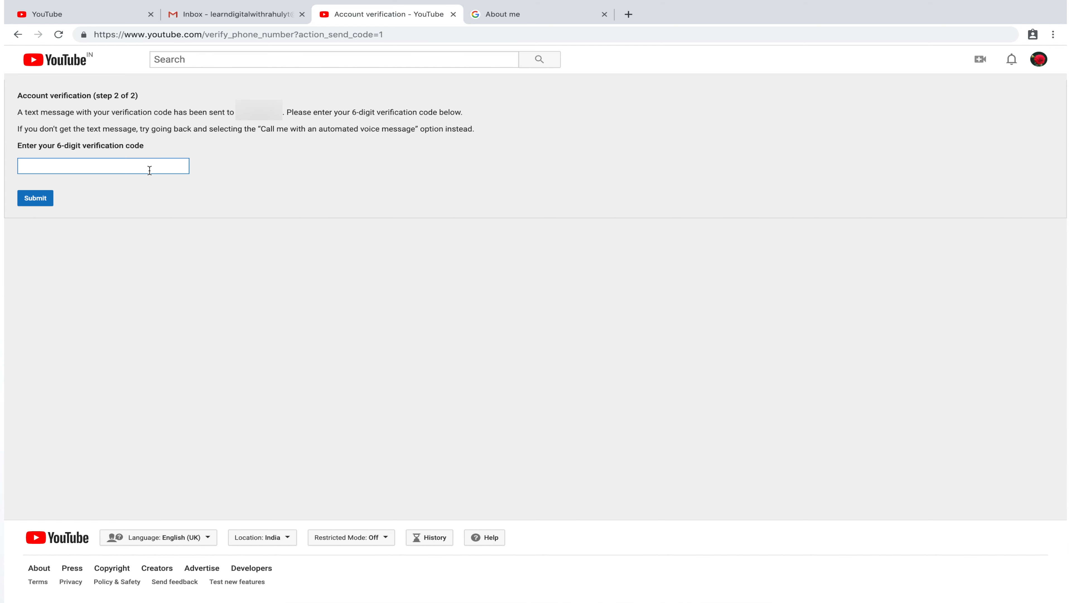
click(44, 198)
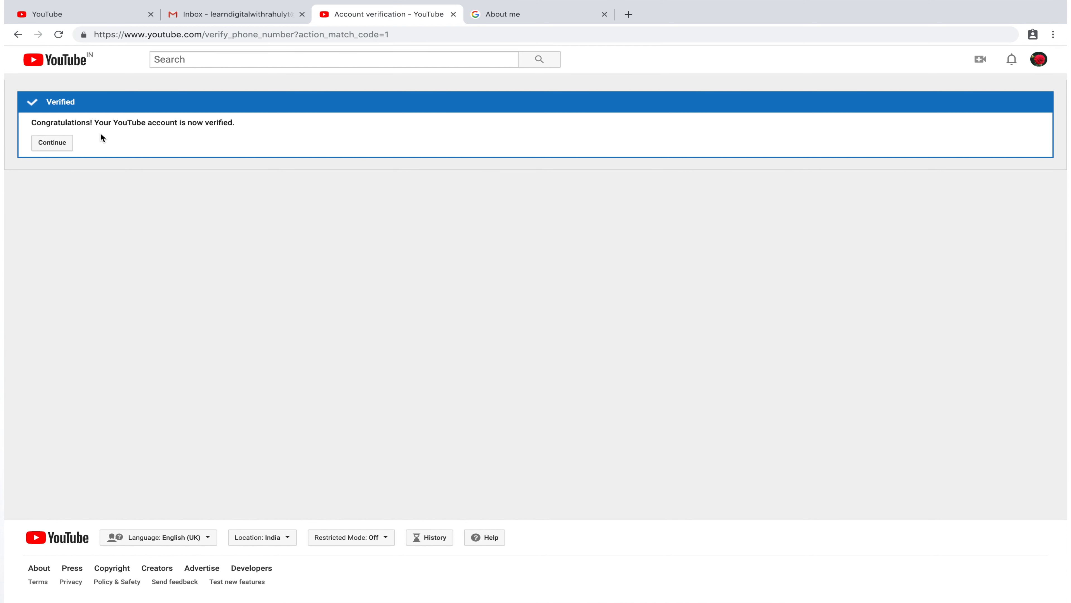
click(54, 143)
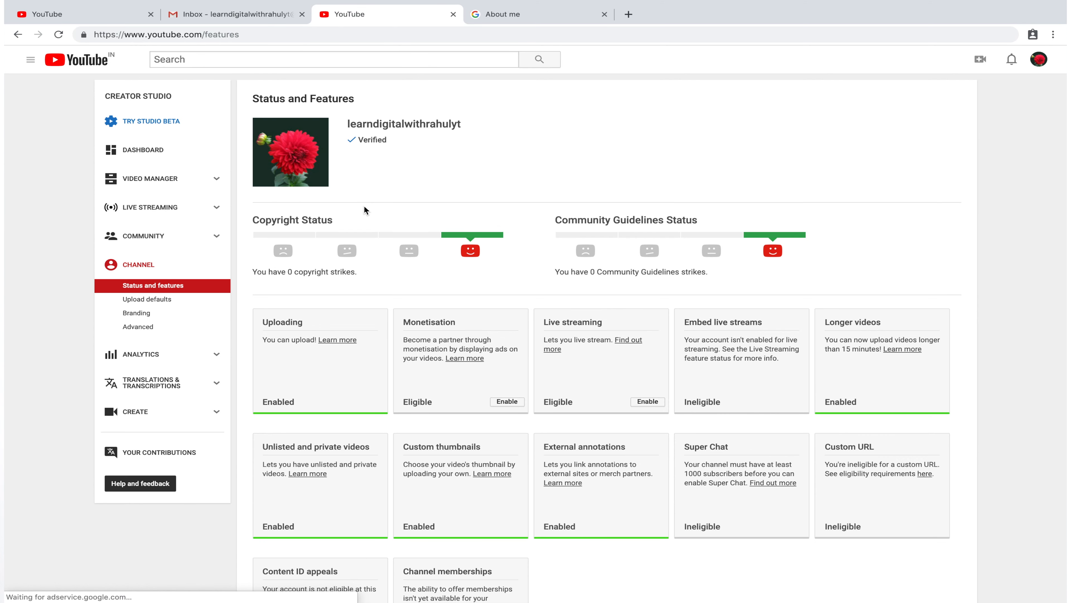
Open the video upload page and select Windows 10.mp4 from Downloads to upload
click(981, 64)
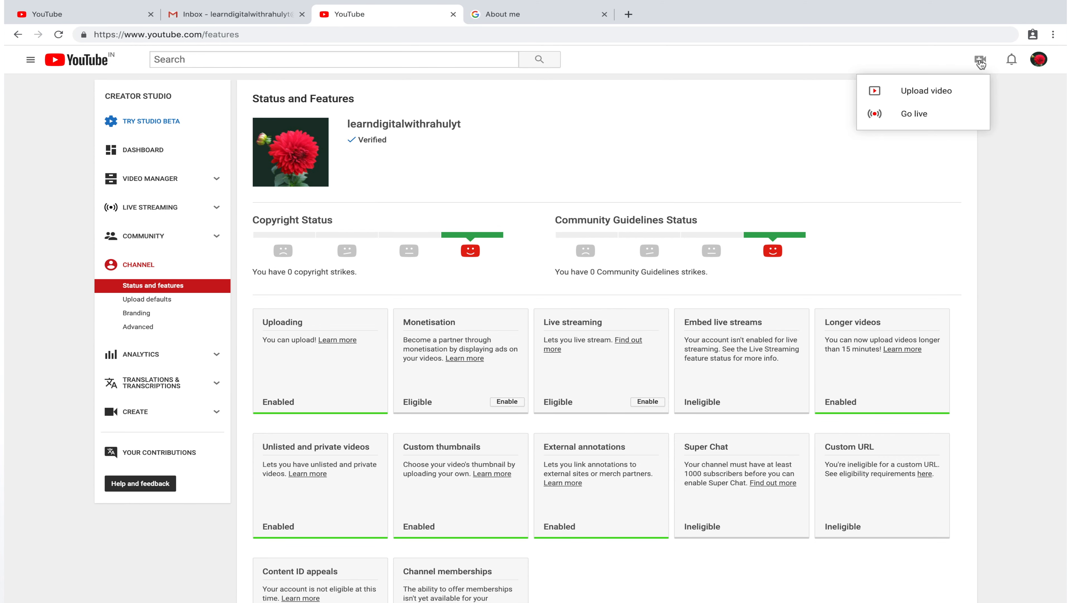
click(961, 104)
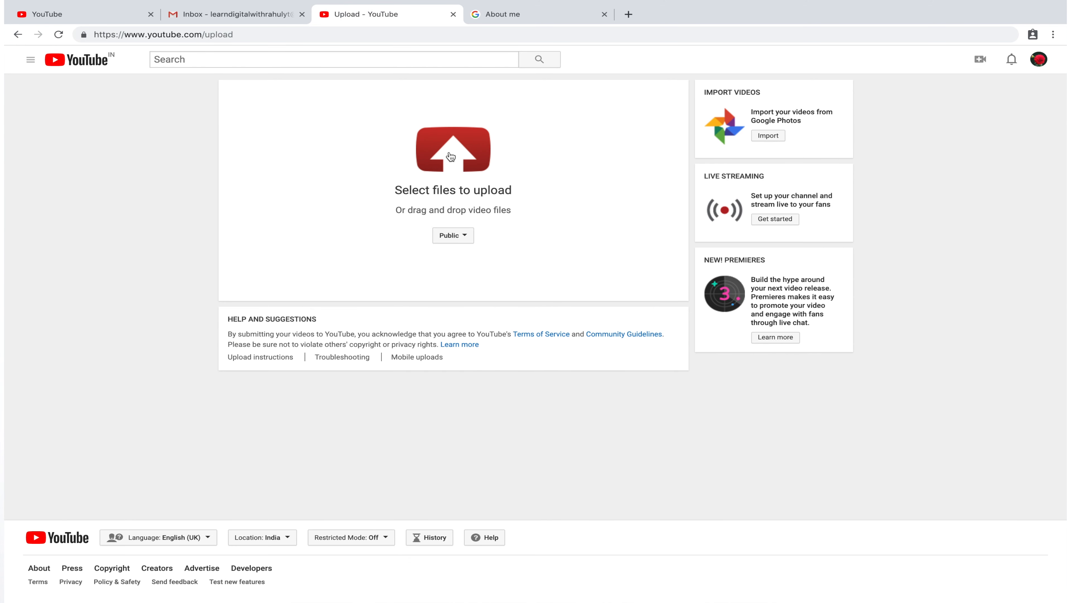
click(451, 157)
scroll(466, 183, down, 5)
click(464, 218)
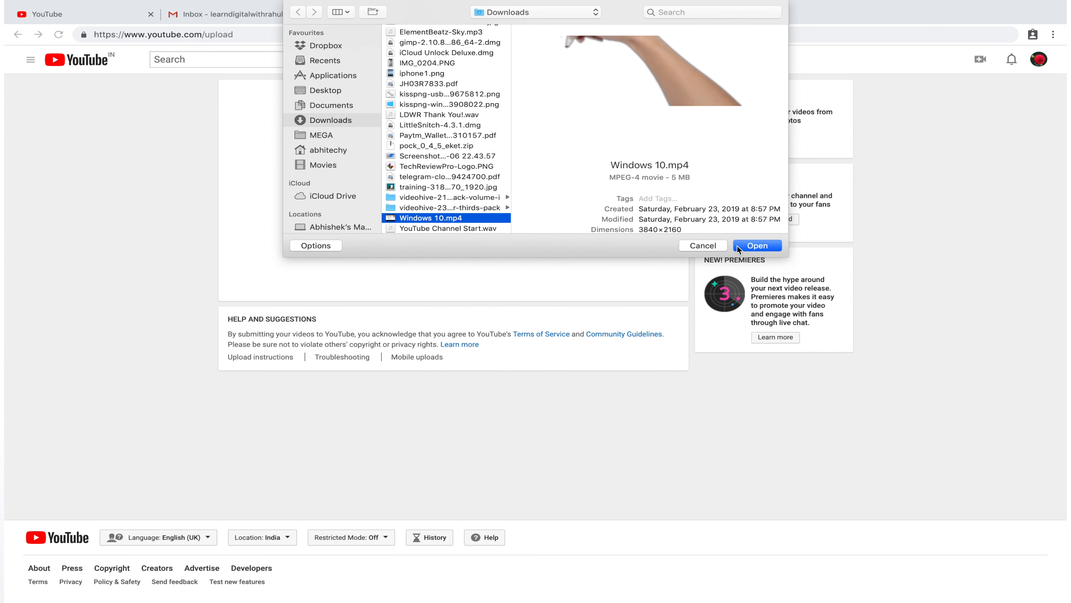